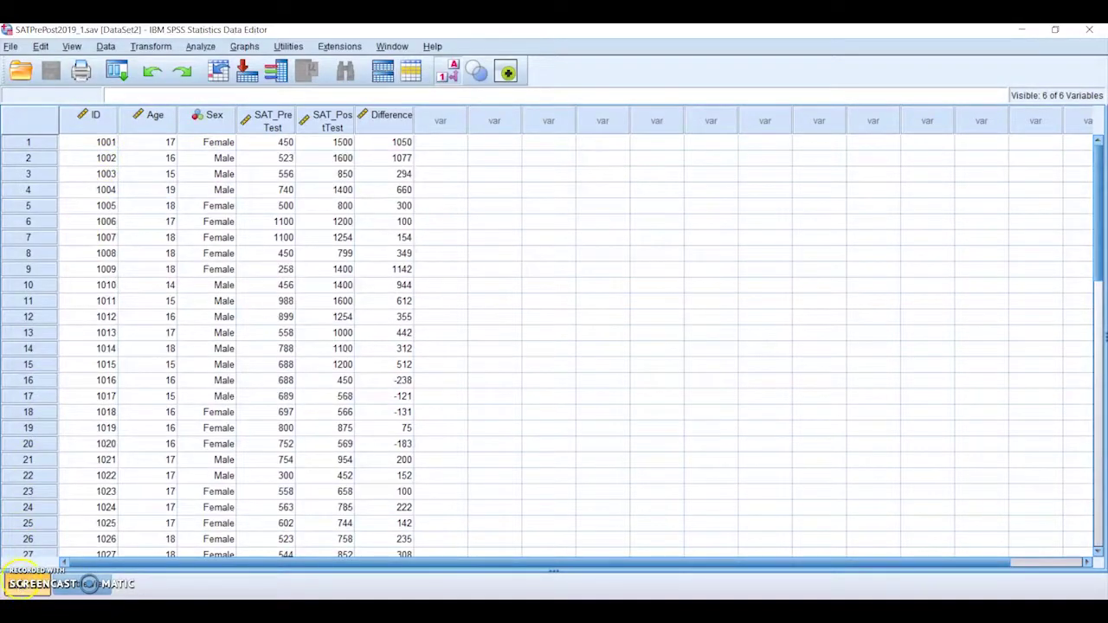
- Add the value label 3 = "Other" to the Sex variable
click(70, 587)
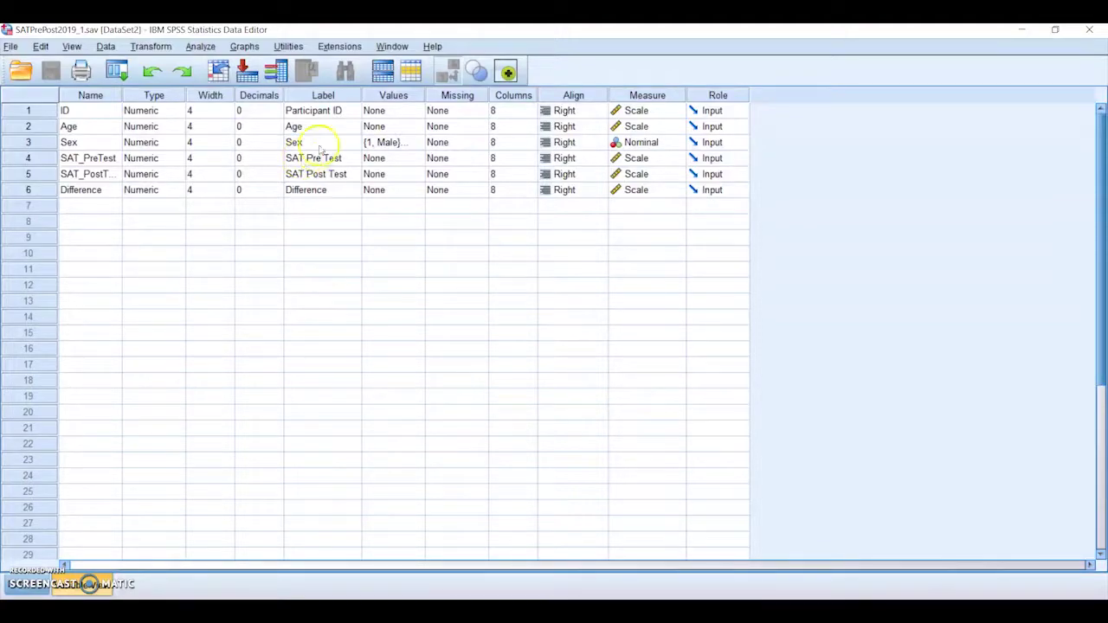
click(411, 145)
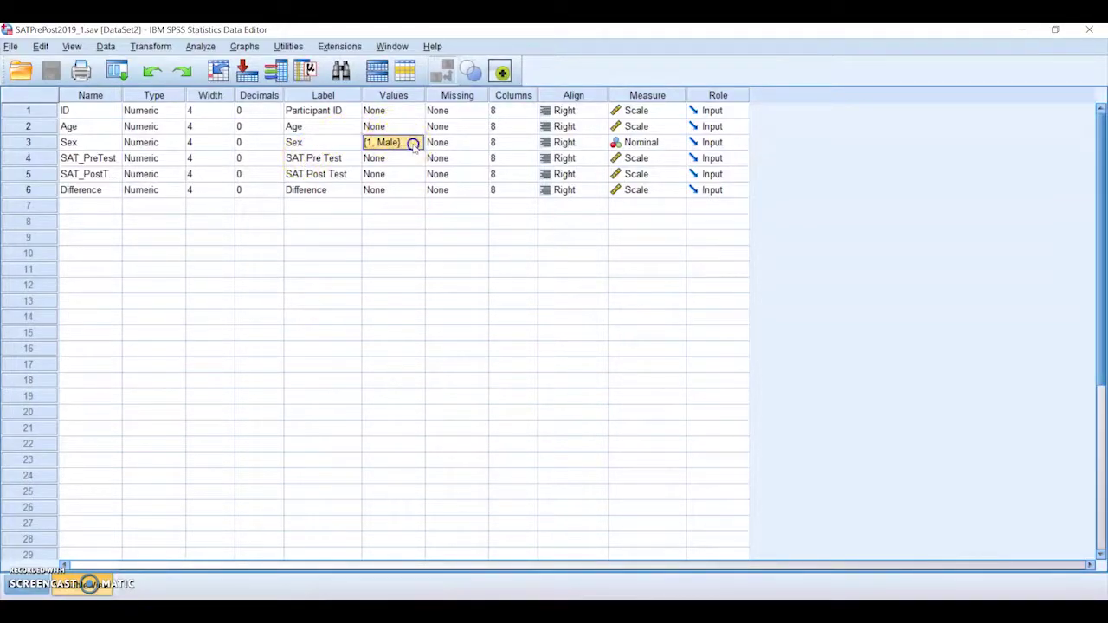
click(415, 143)
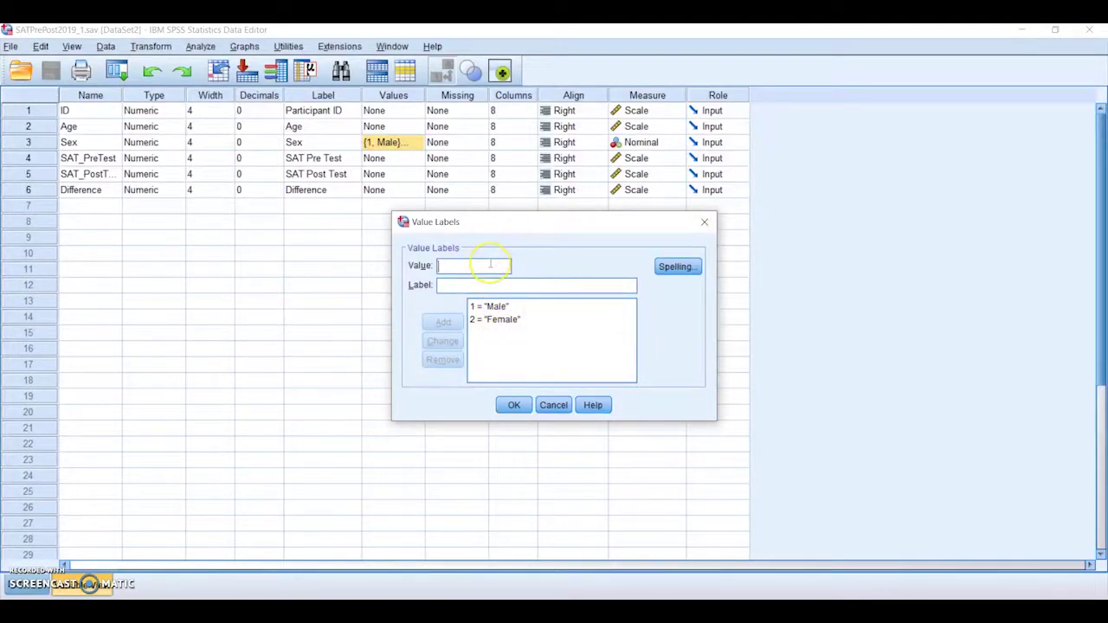
text(3)
click(482, 285)
text(Other)
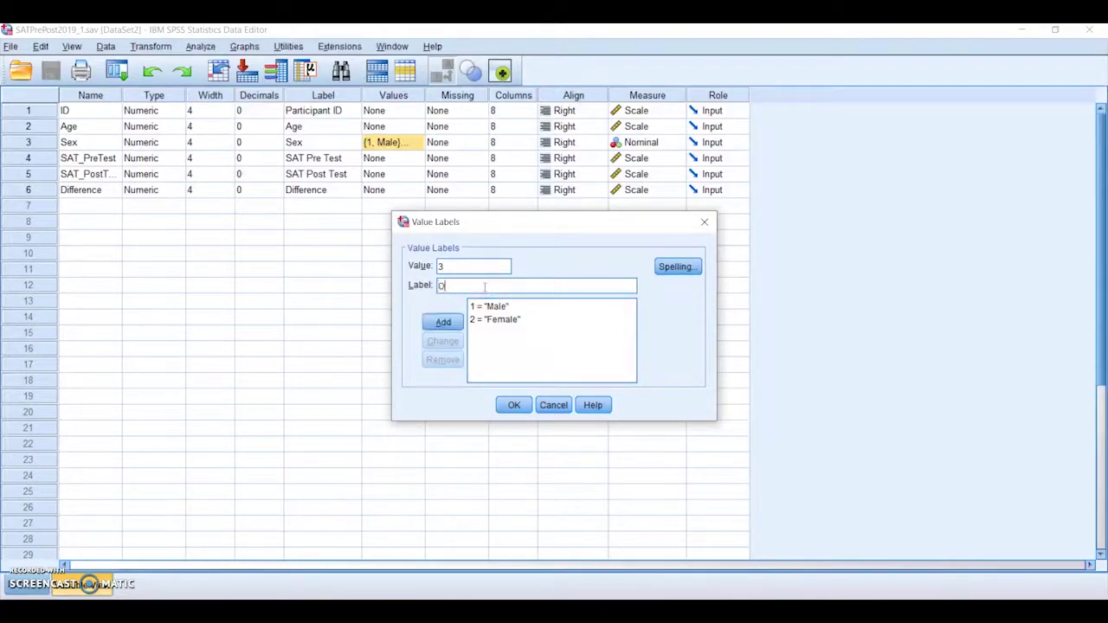
click(442, 322)
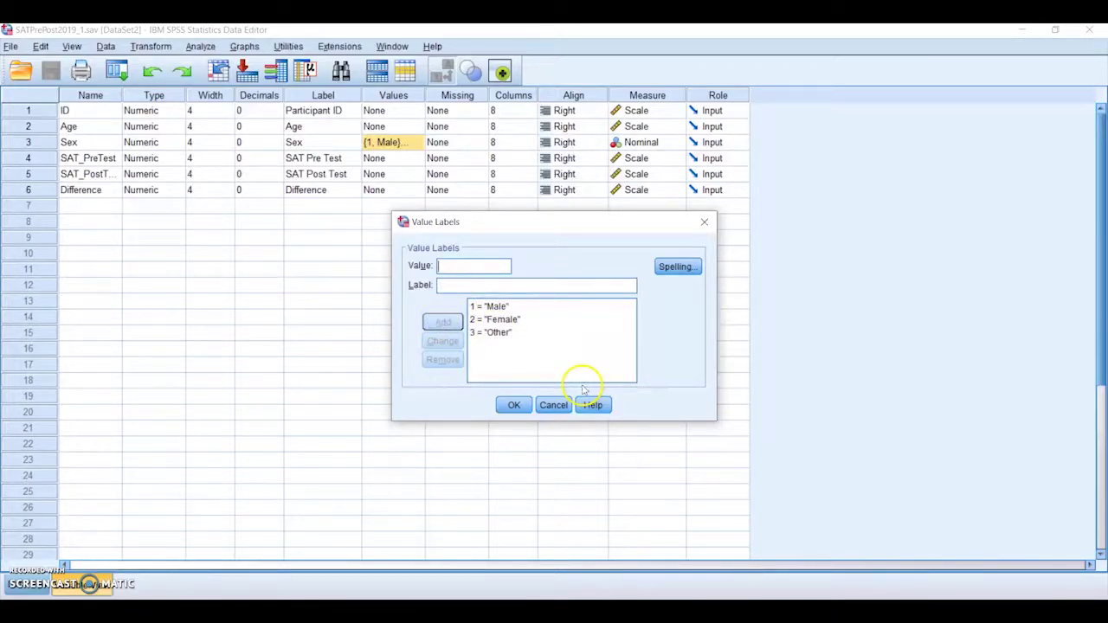
- Remove the value label 3 = "Other" from the Sex variable and accept the value labels
click(503, 334)
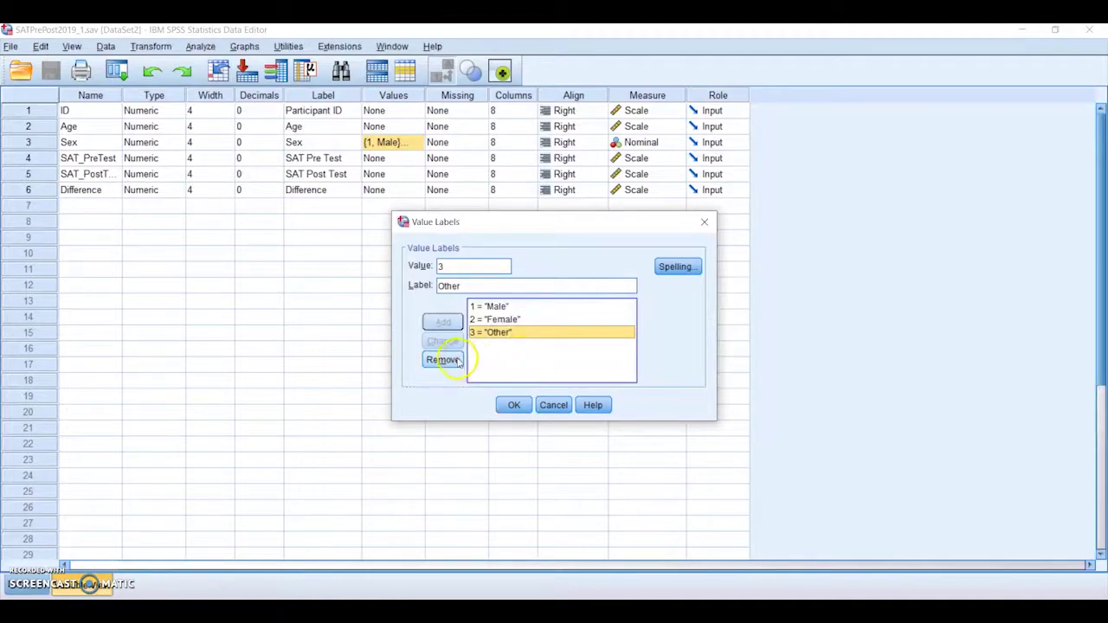
click(443, 362)
click(511, 407)
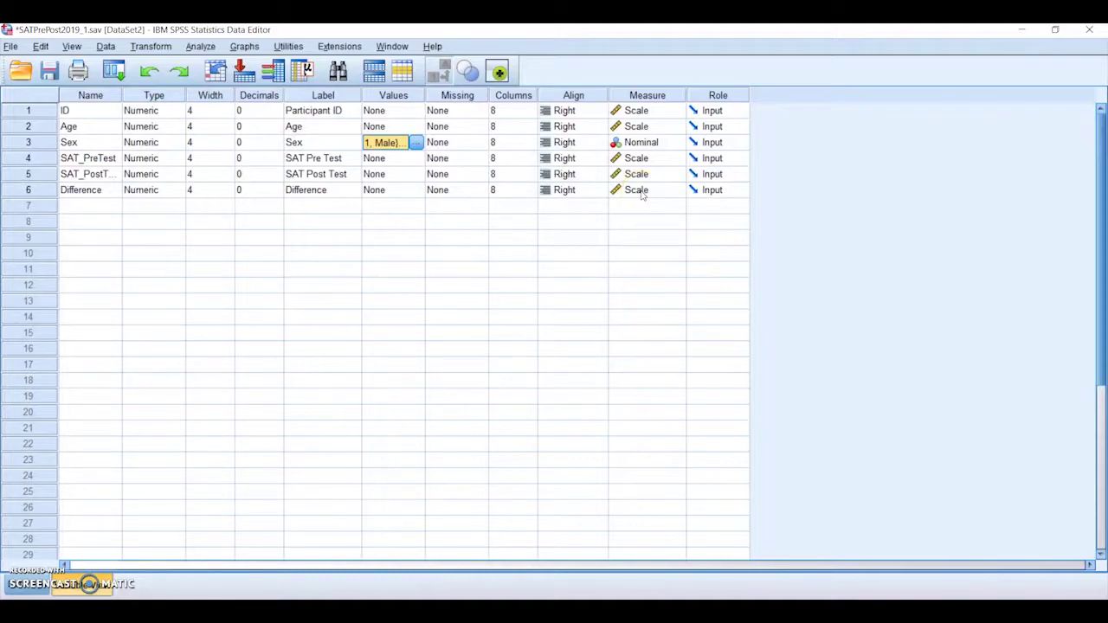
- Review the ID, age, sex and SAT score columns for all cases in the data view
click(21, 583)
scroll(83, 165, down, 11)
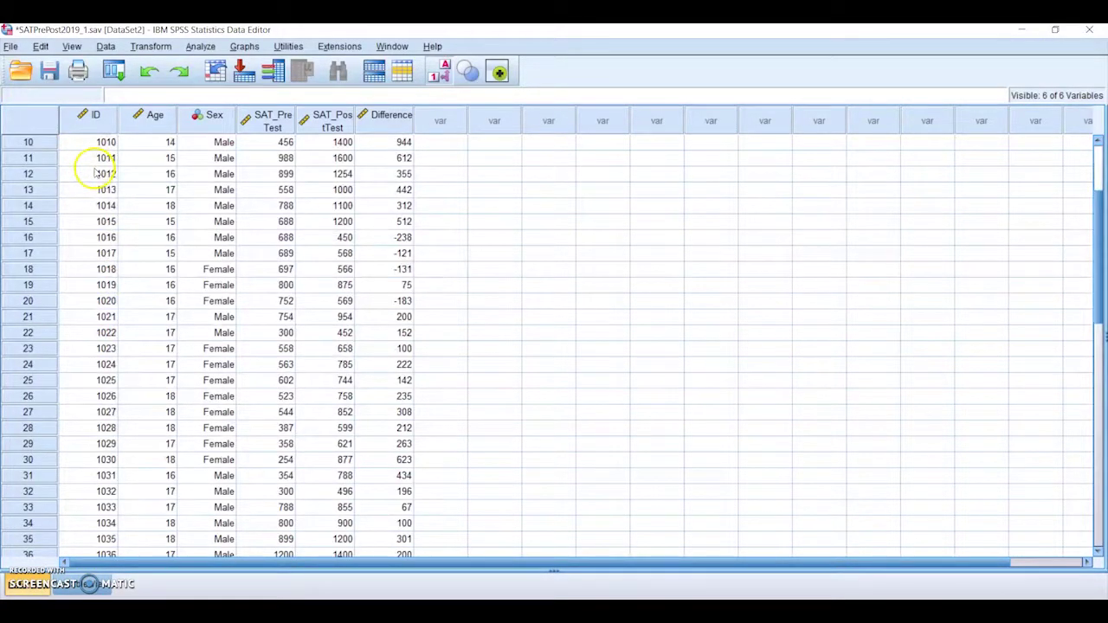
scroll(91, 238, down, 1)
scroll(91, 243, up, 12)
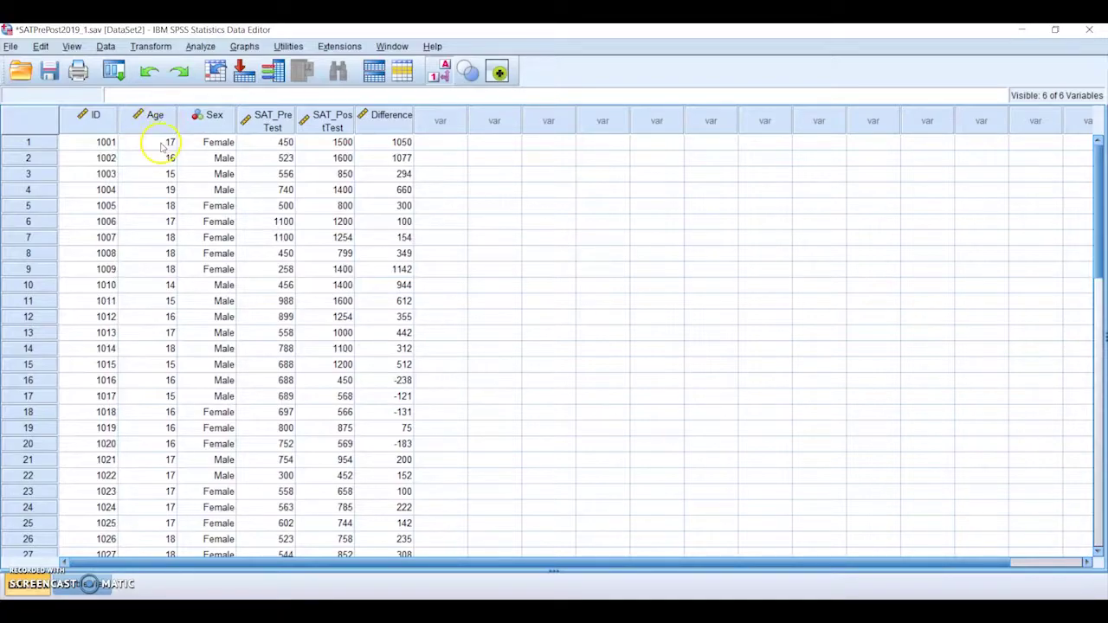
scroll(160, 165, down, 5)
scroll(146, 216, down, 3)
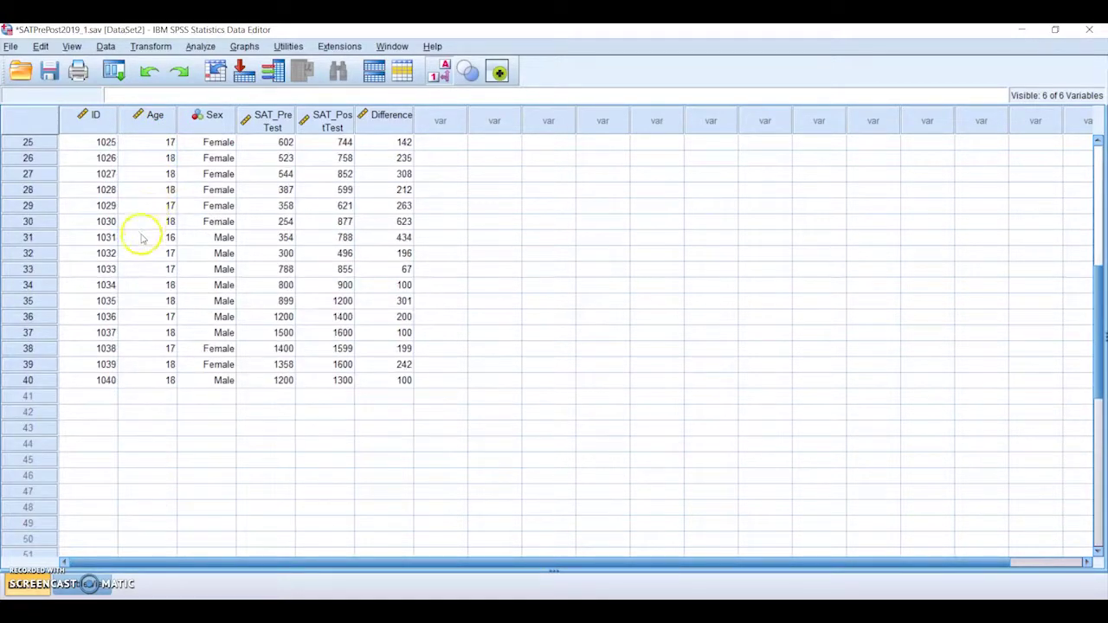
scroll(156, 394, up, 5)
scroll(165, 378, up, 3)
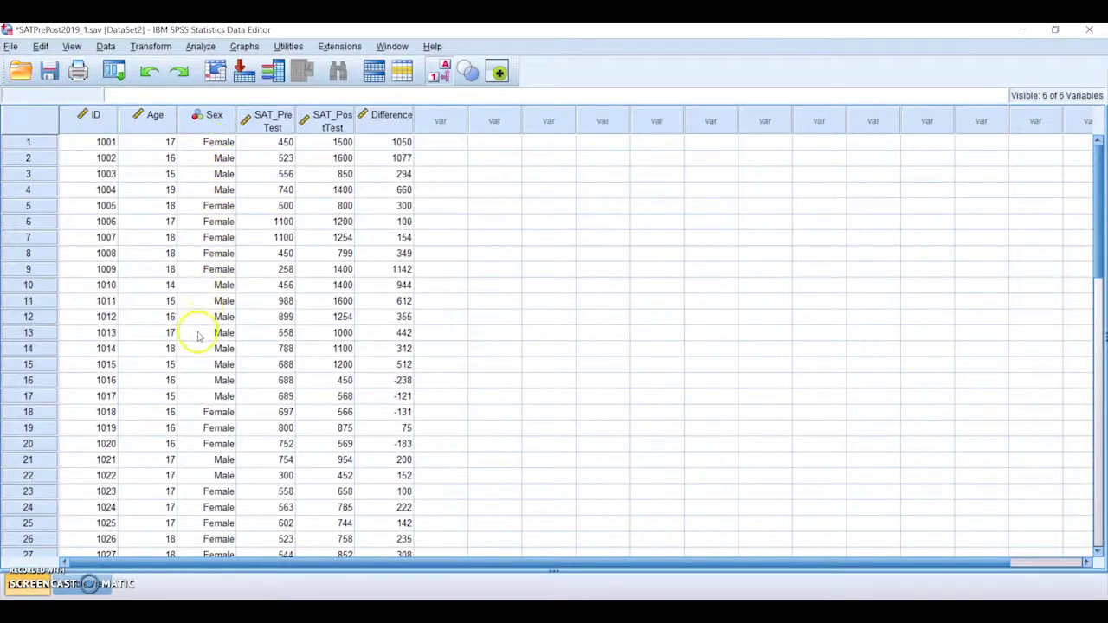
scroll(191, 506, down, 6)
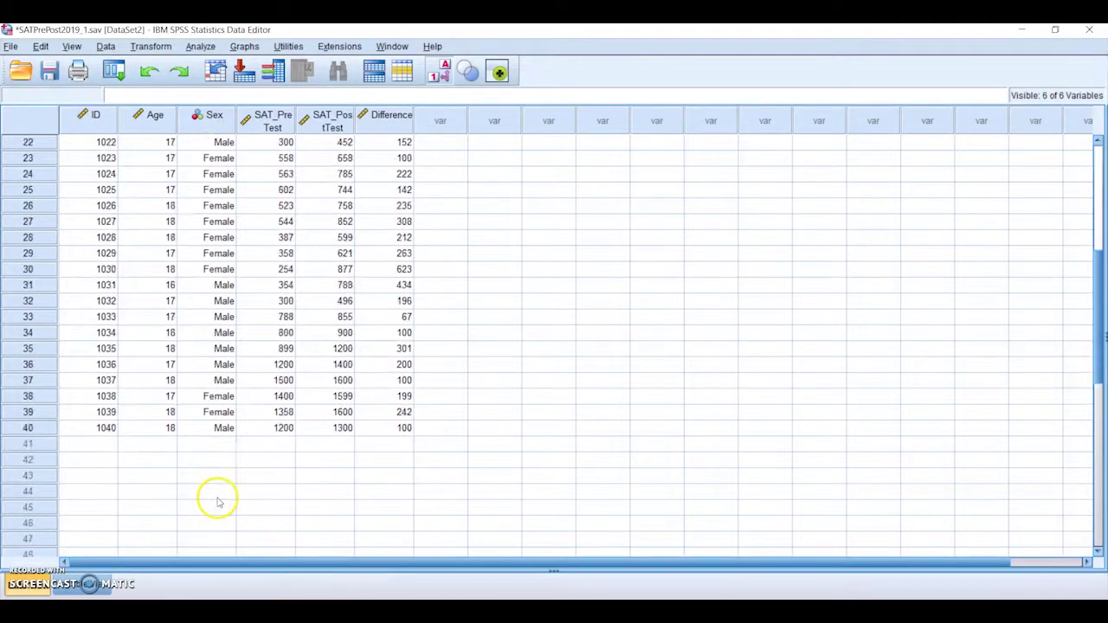
scroll(221, 485, up, 4)
scroll(240, 459, up, 2)
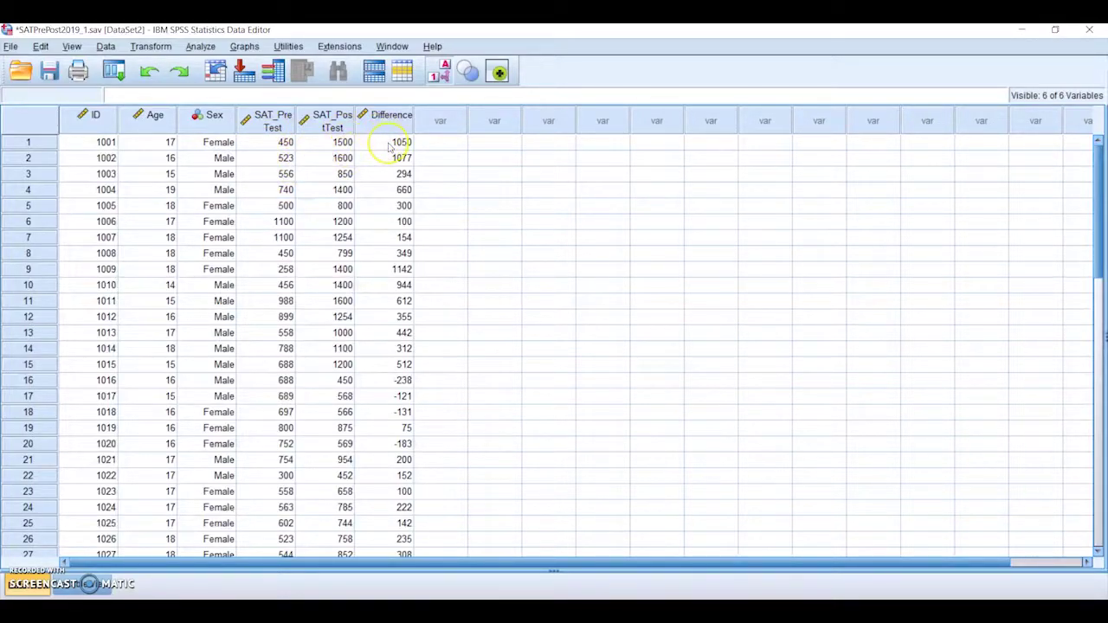
- Display numeric codes instead of value labels in the data view and look through the cases
click(442, 75)
scroll(121, 171, down, 1)
scroll(104, 223, down, 5)
scroll(124, 353, up, 5)
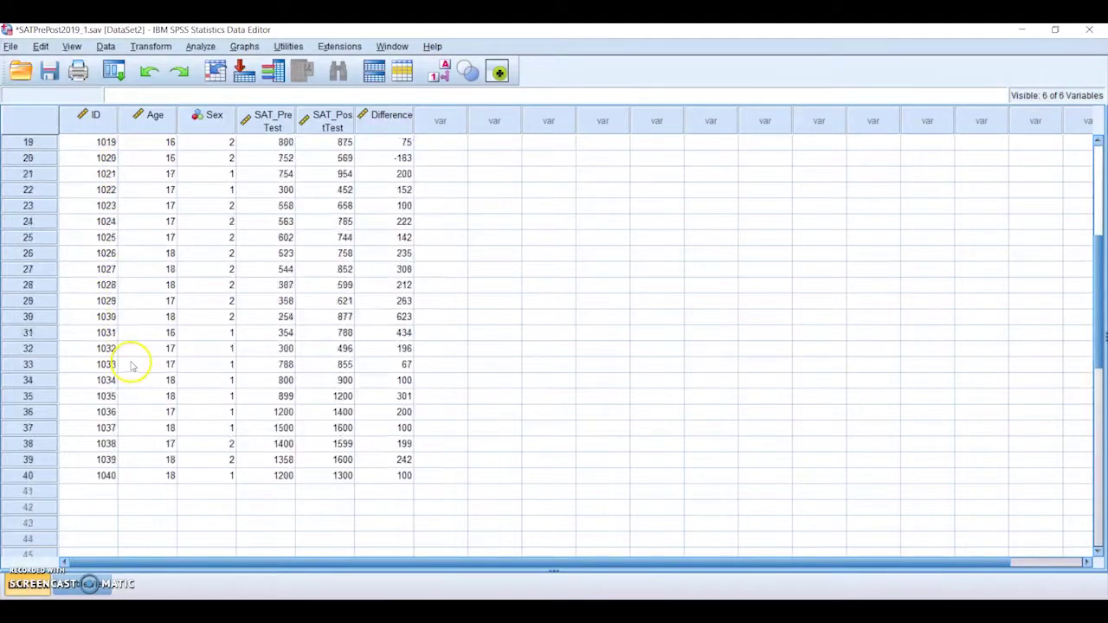
scroll(147, 350, up, 1)
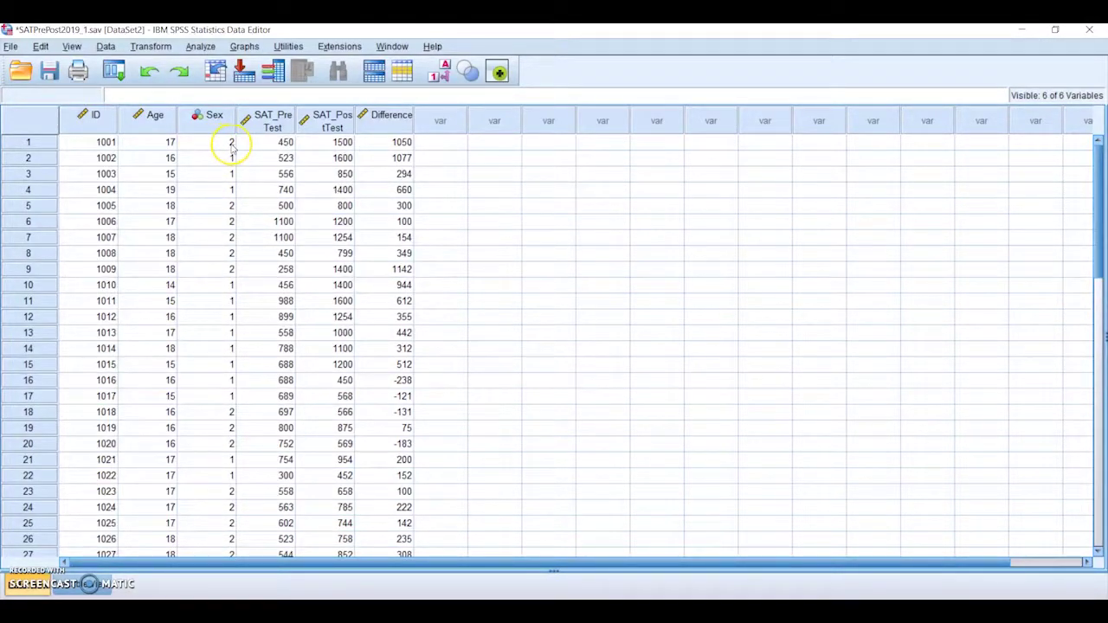
- Compare the Sex column's value labels with its numeric codes for the first cases, ending on the numeric codes
click(54, 144)
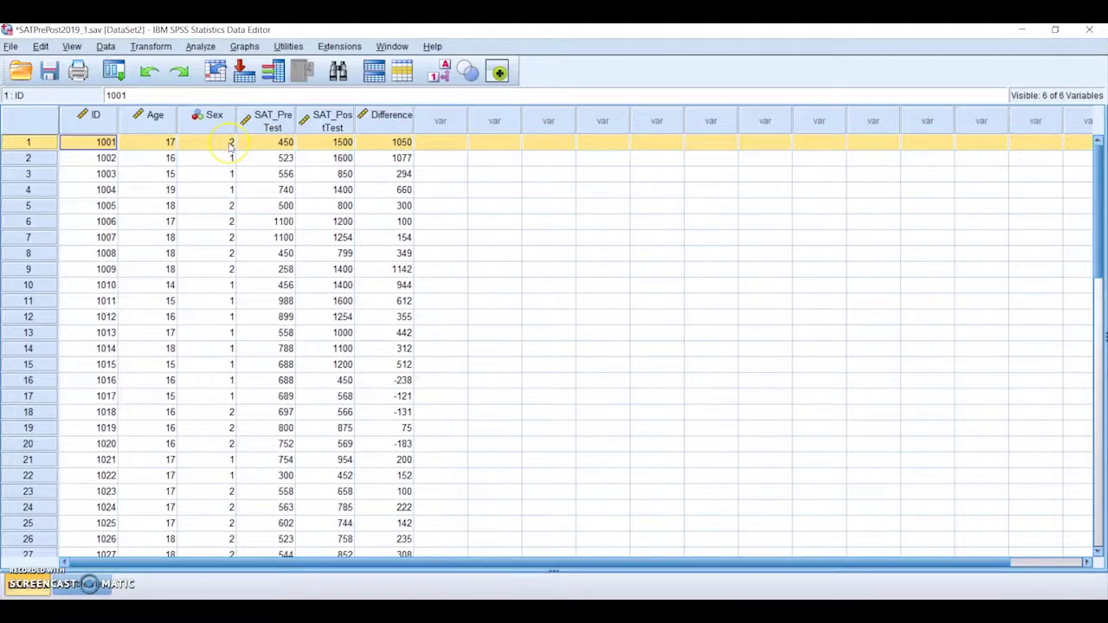
click(445, 71)
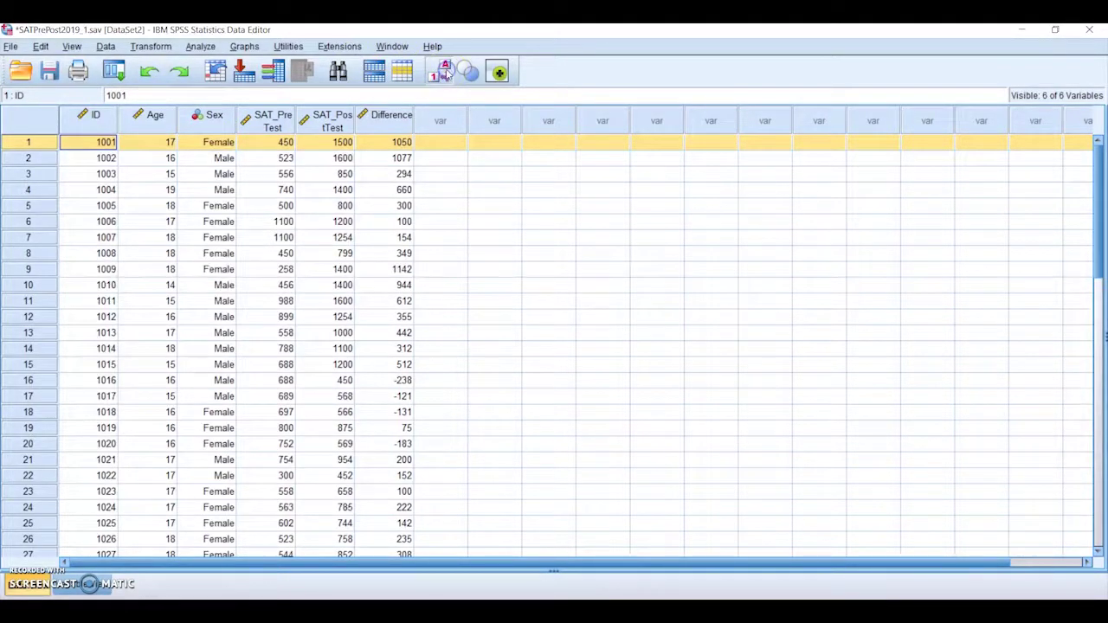
click(445, 72)
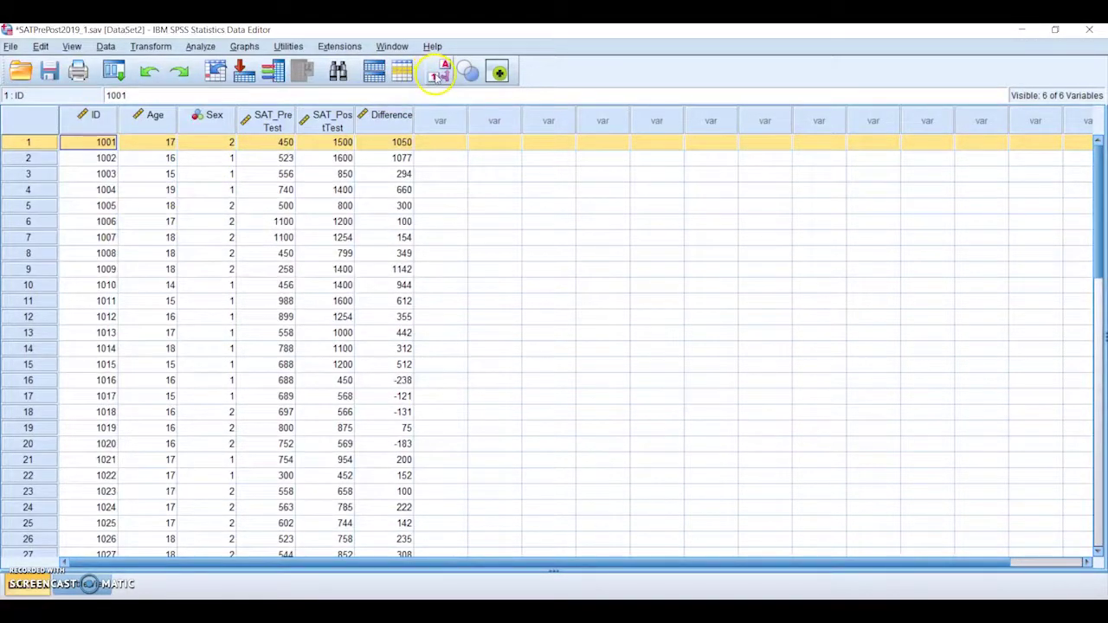
click(439, 74)
click(439, 73)
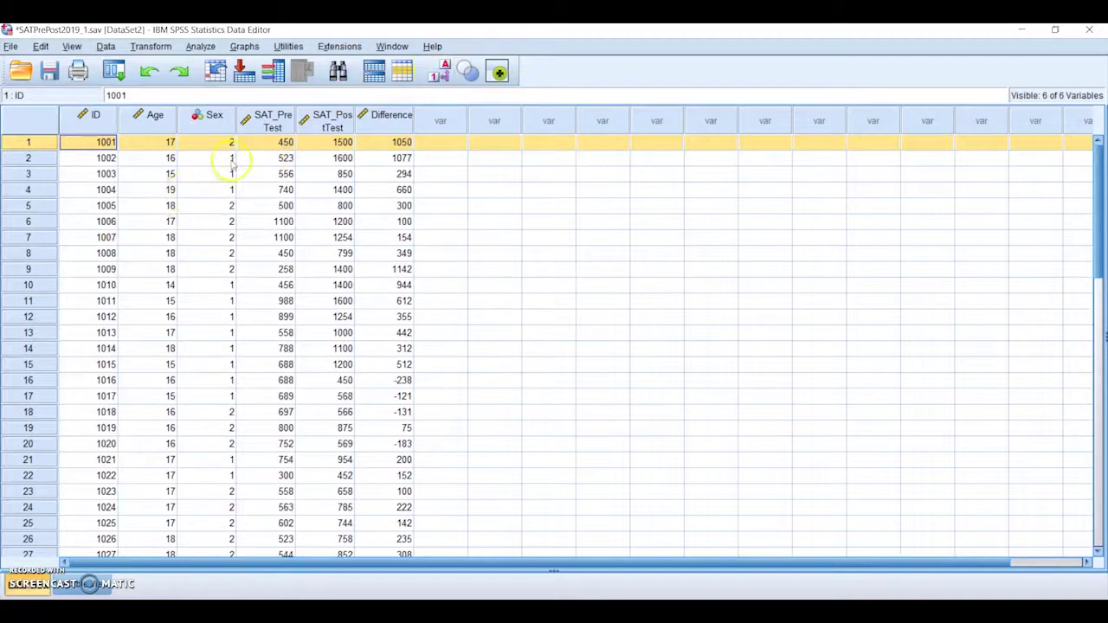
click(224, 158)
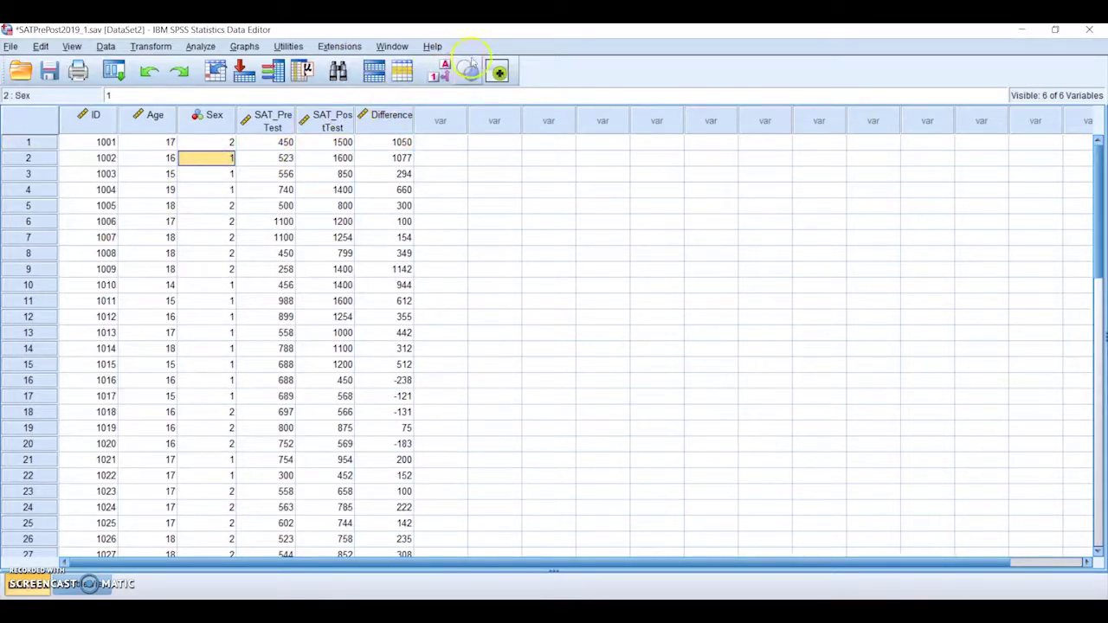
click(445, 71)
click(445, 72)
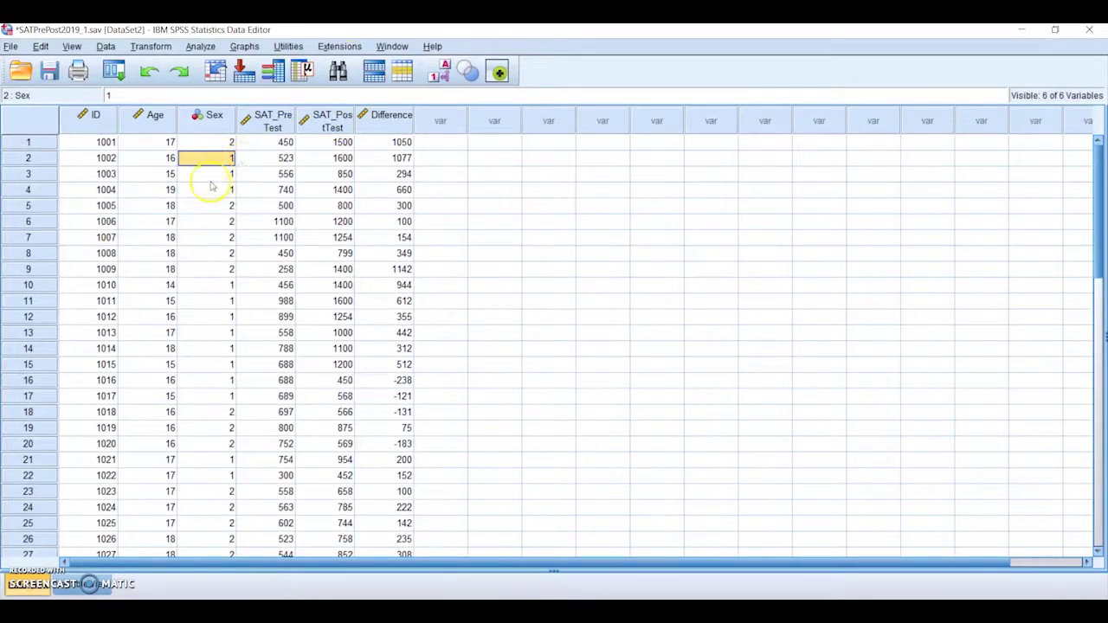
click(274, 143)
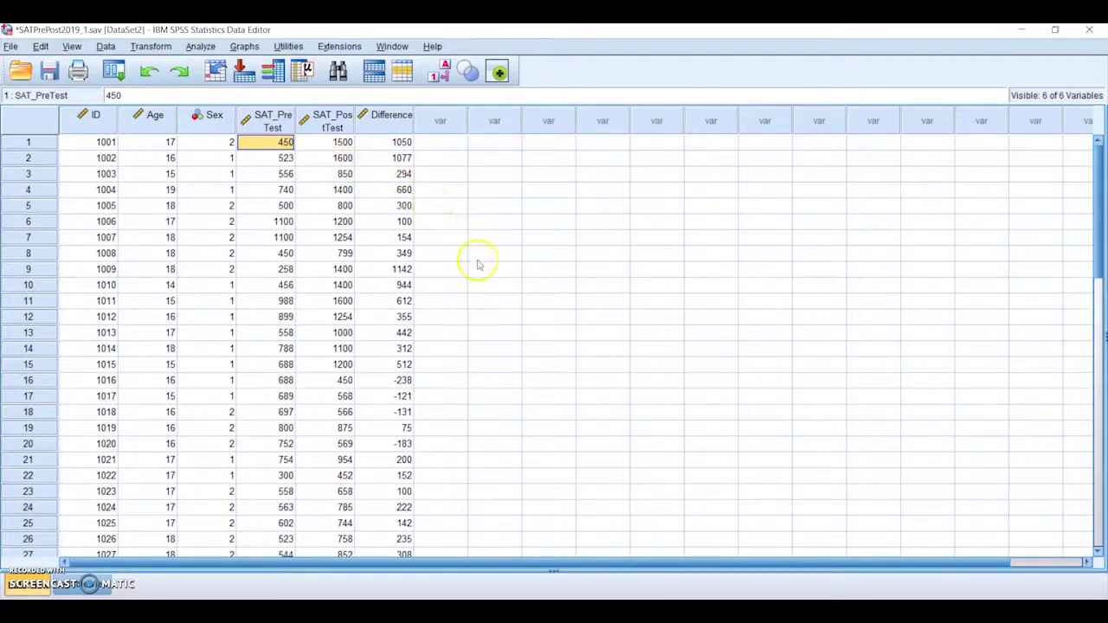
- Run a paired-samples t test with SAT Post Test as Variable1 and SAT Pre Test as Variable2
click(197, 48)
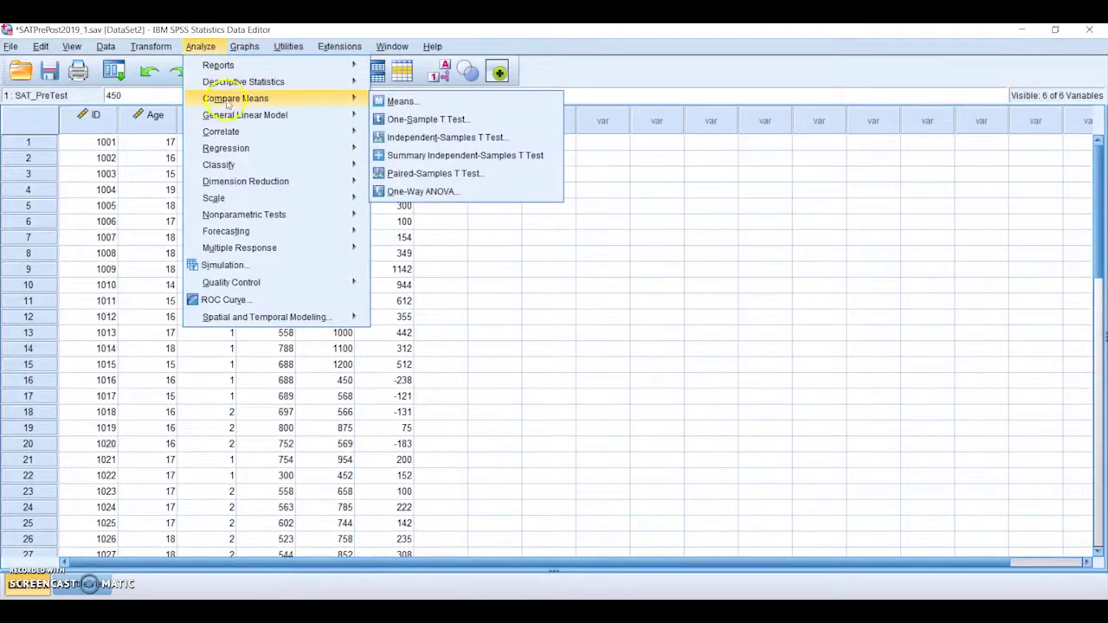
click(338, 108)
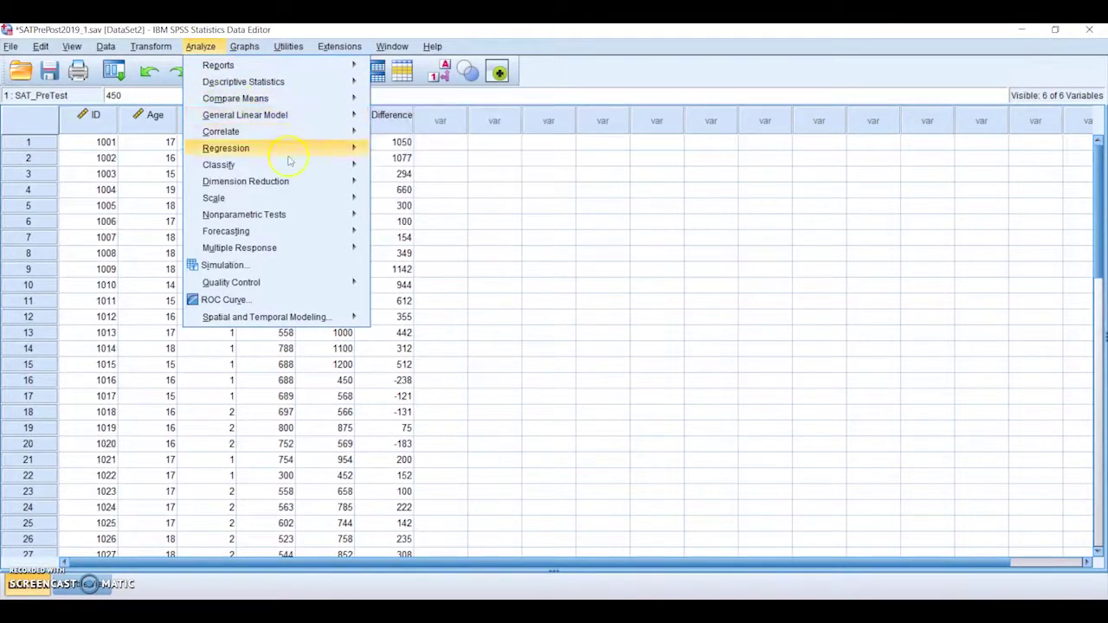
click(347, 117)
mouse_move(342, 99)
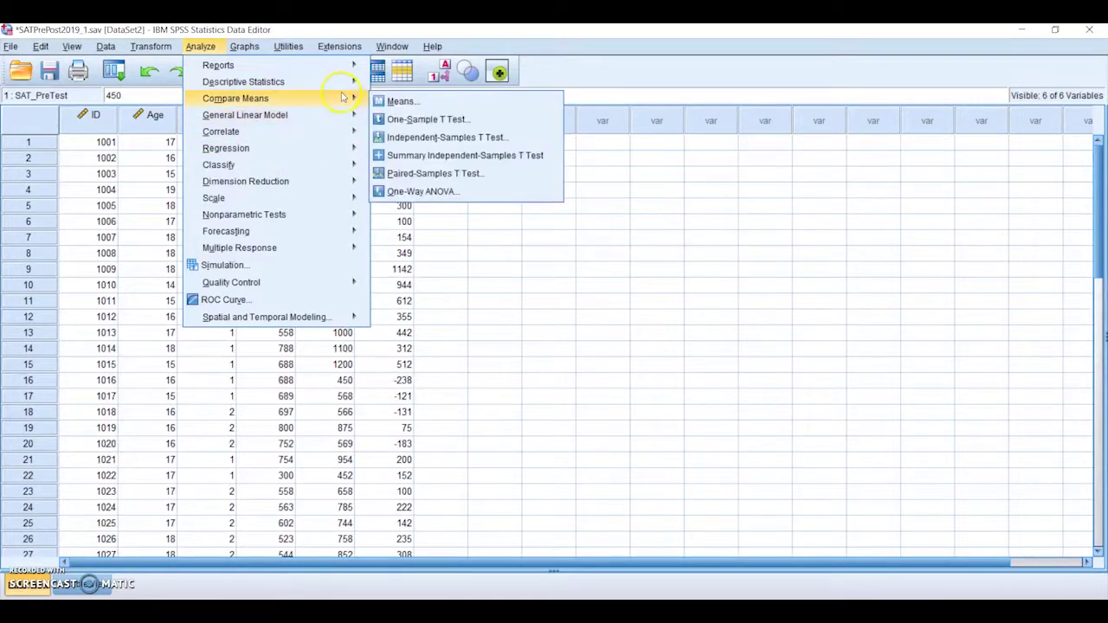
click(420, 174)
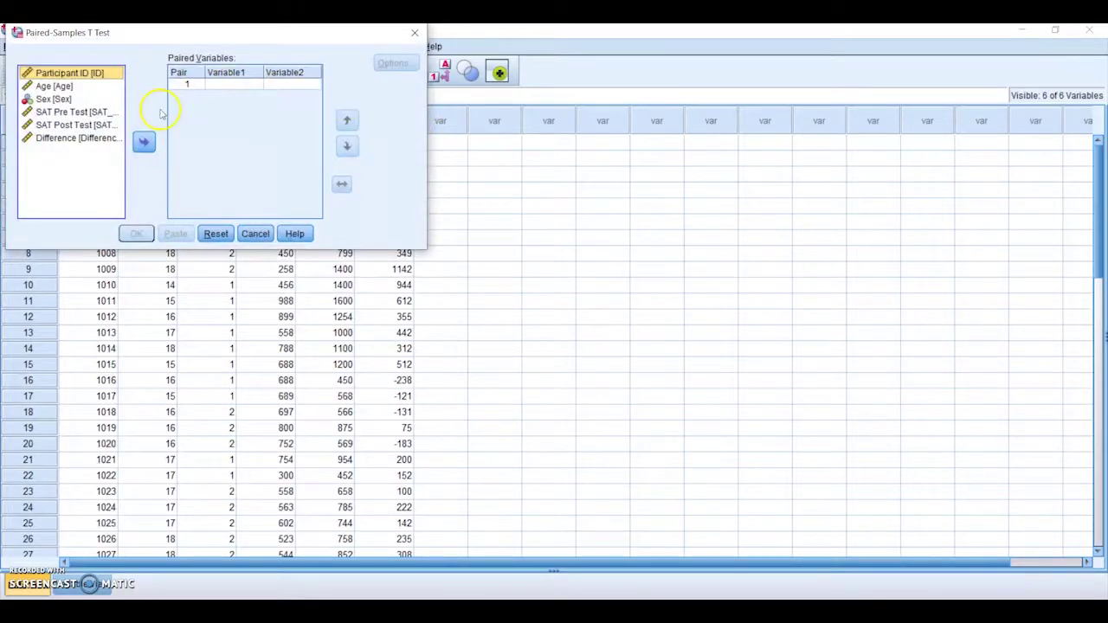
drag(124, 32, 391, 112)
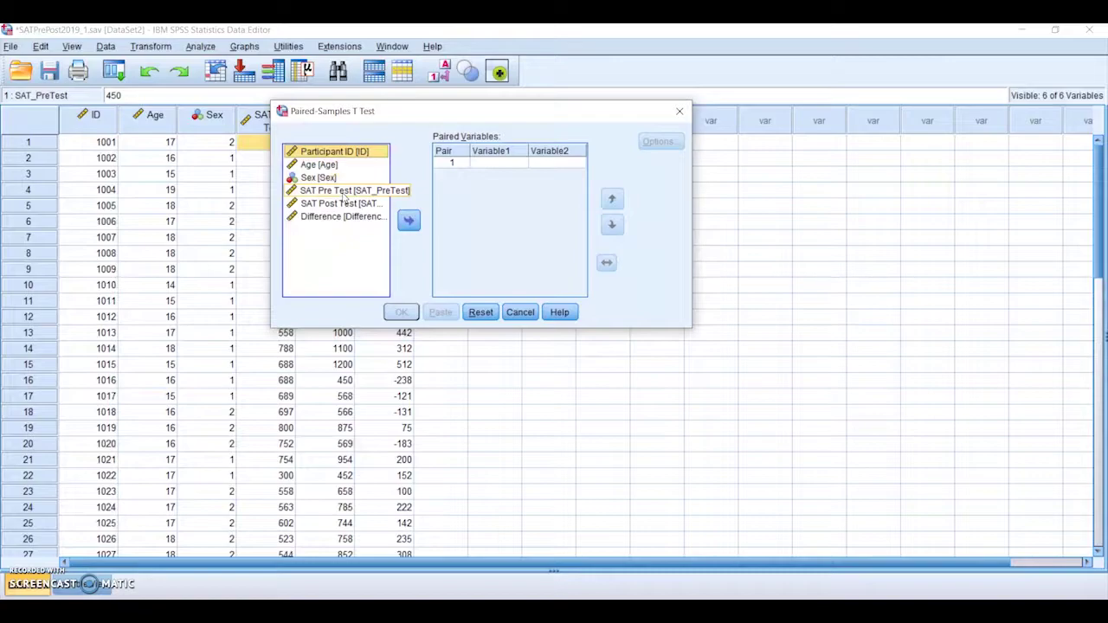
click(349, 204)
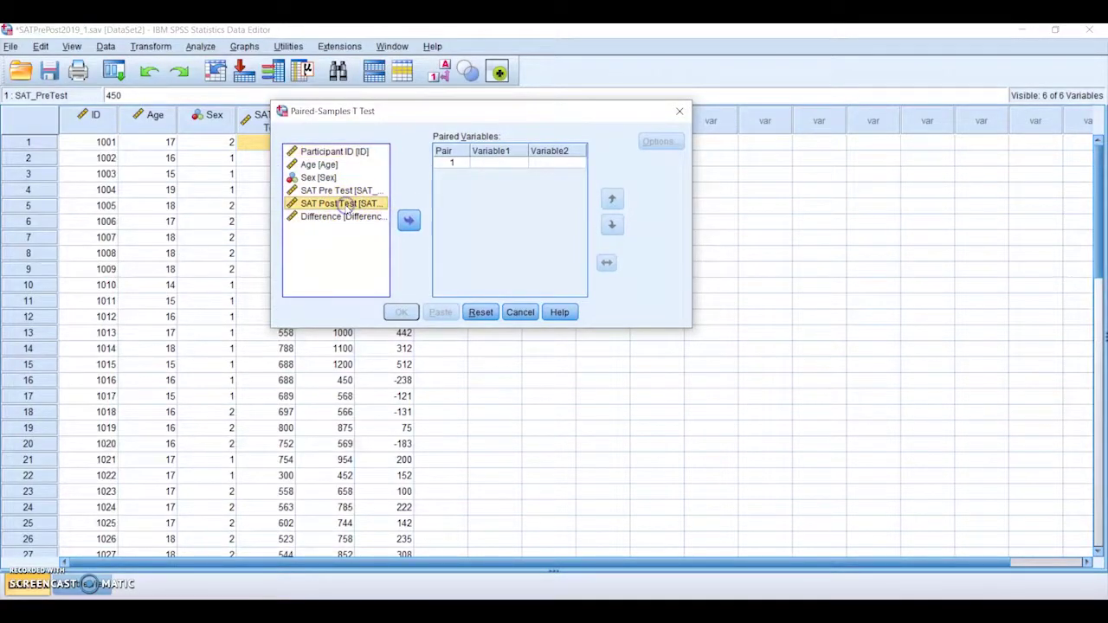
click(409, 220)
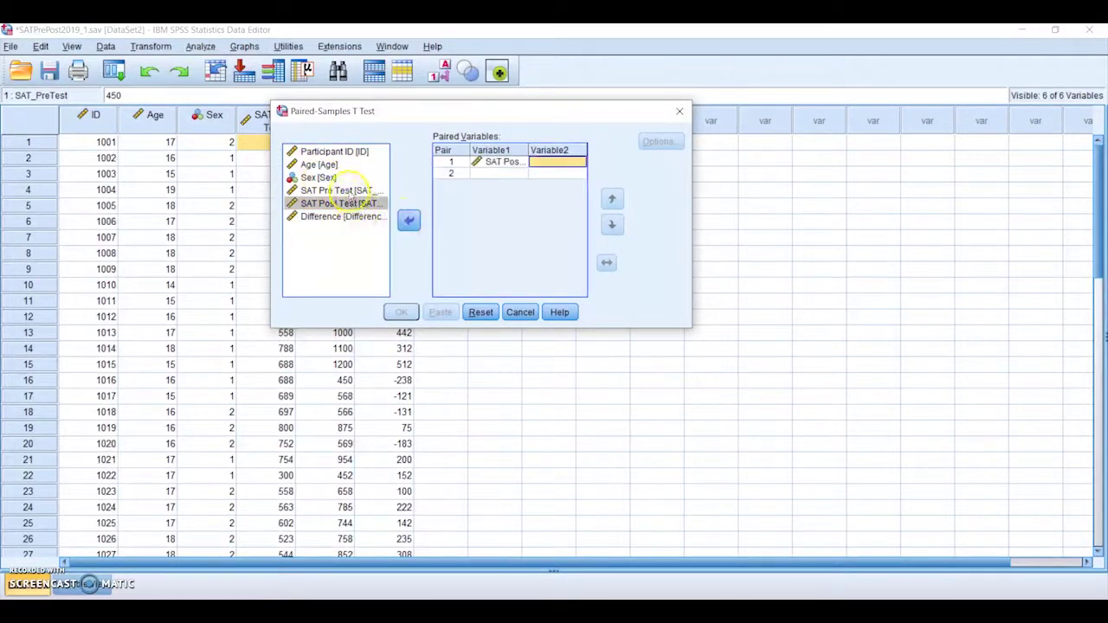
click(349, 191)
click(409, 220)
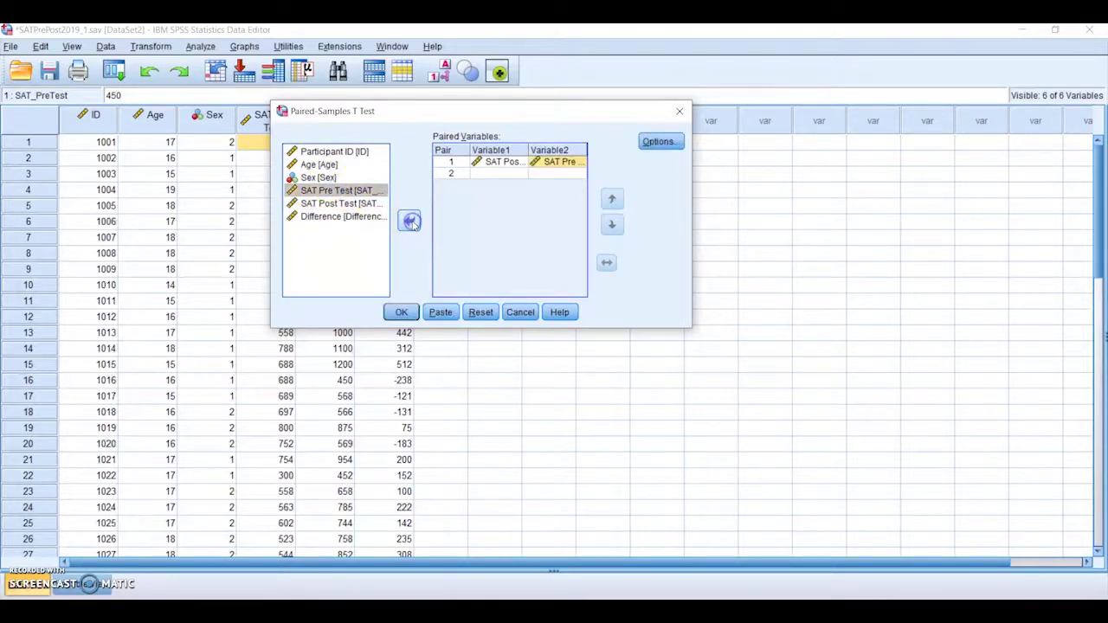
click(402, 314)
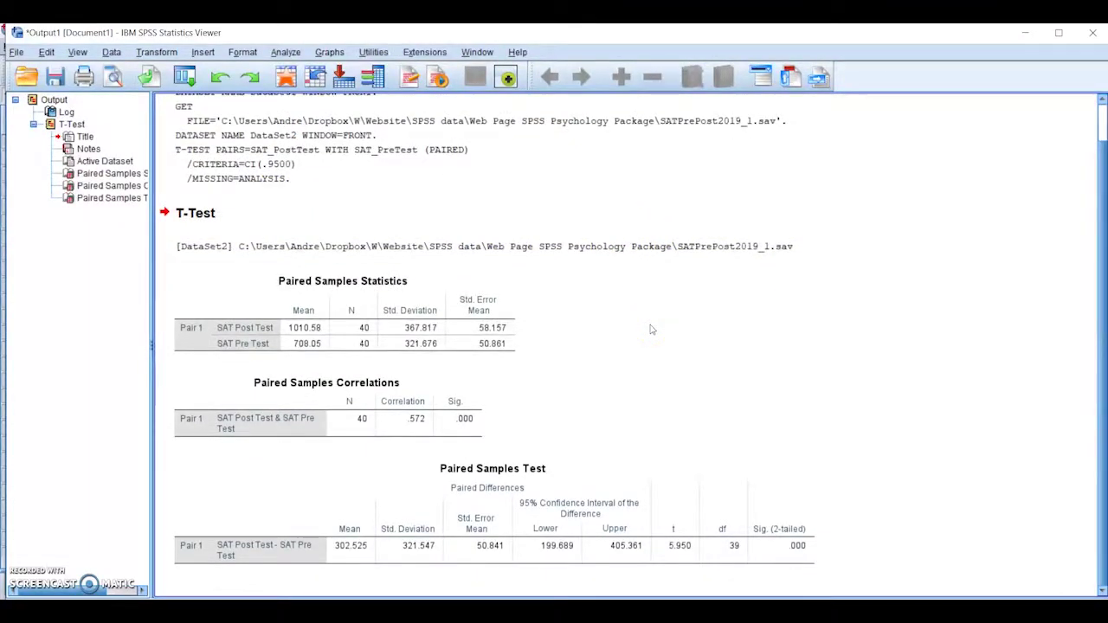
- Examine the paired samples statistics, correlations and test tables in the output, selecting the Paired Samples Test table
click(185, 341)
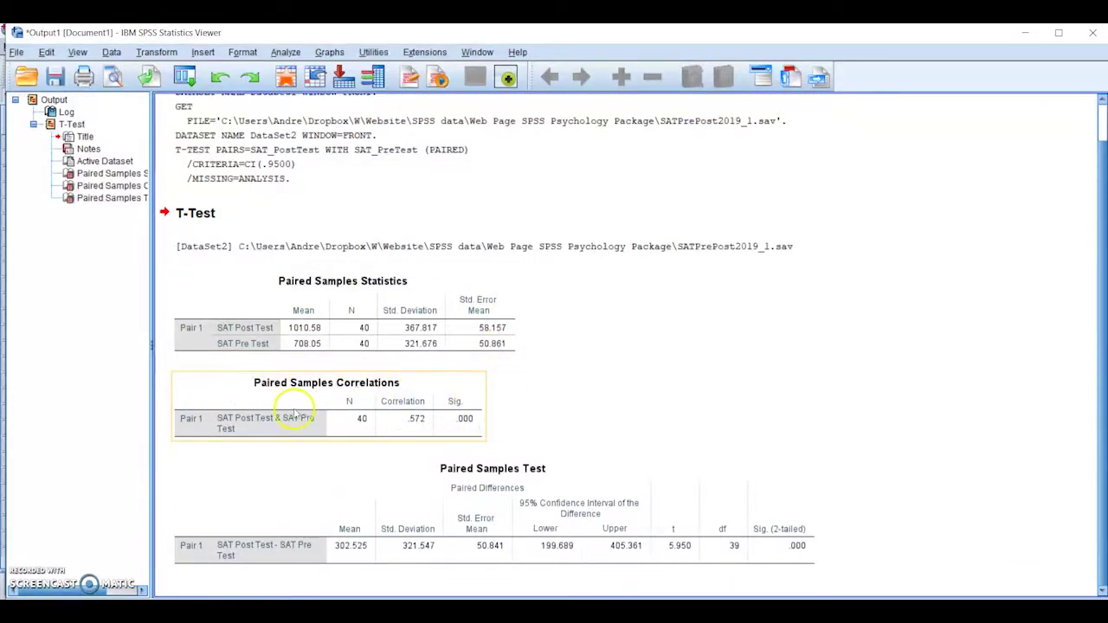
scroll(545, 395, up, 1)
scroll(547, 403, down, 1)
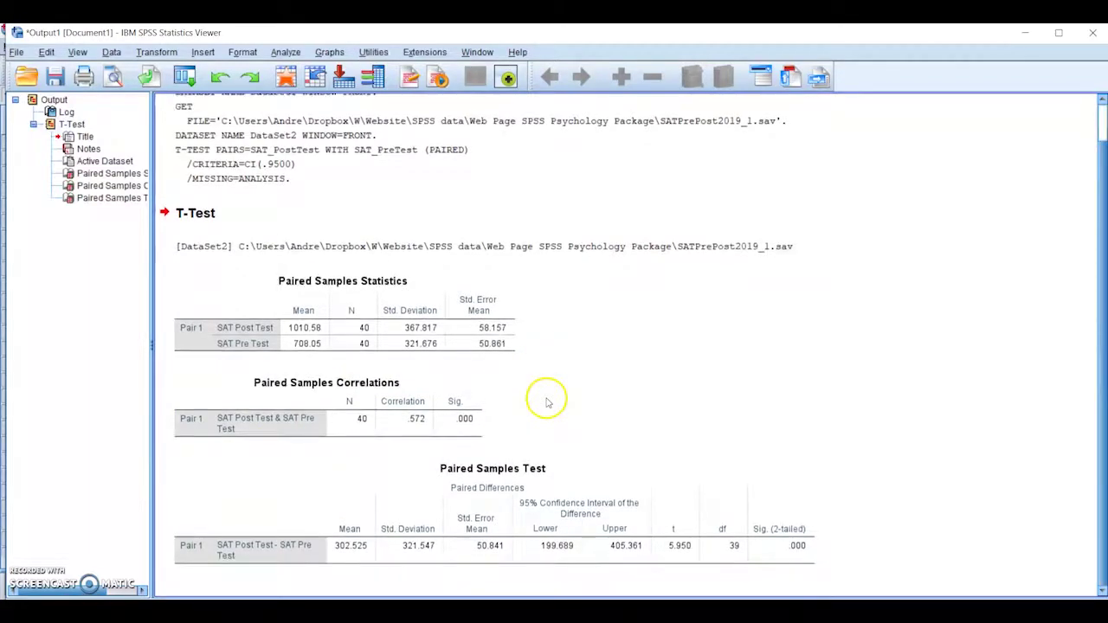
click(520, 446)
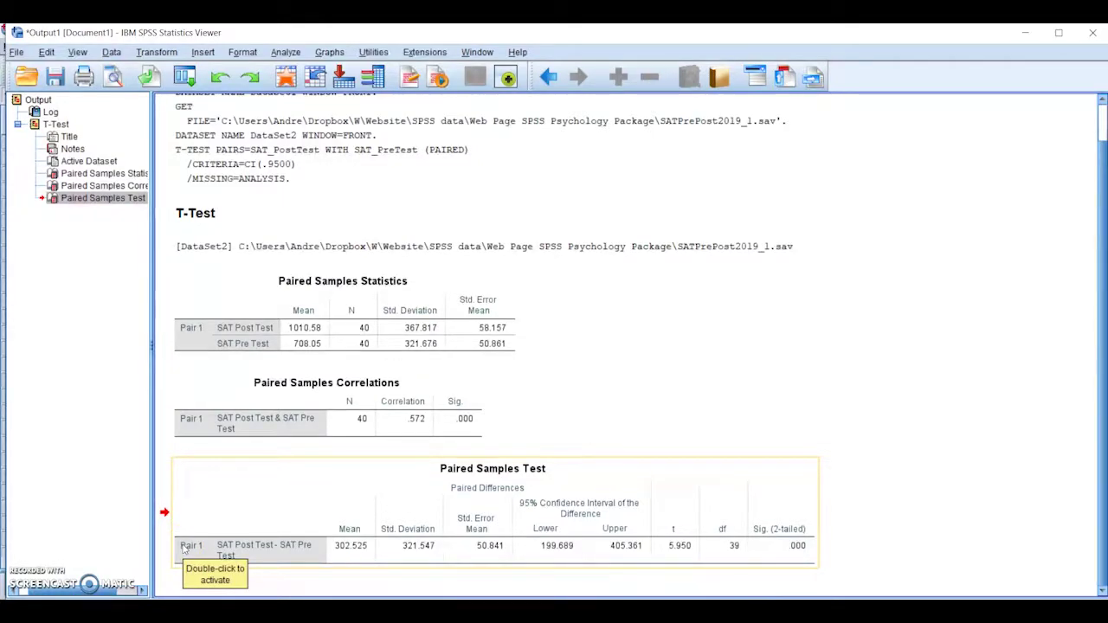
double_click(205, 564)
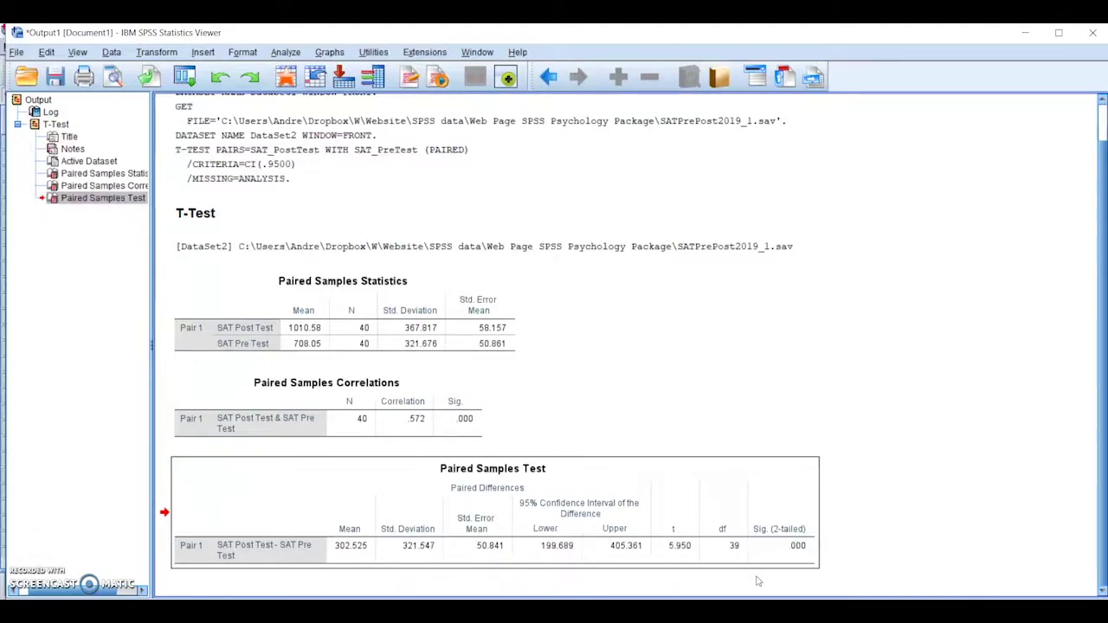
- Review the paired-samples t test output and its syntax log, return to the data view, and select the Difference column
click(787, 563)
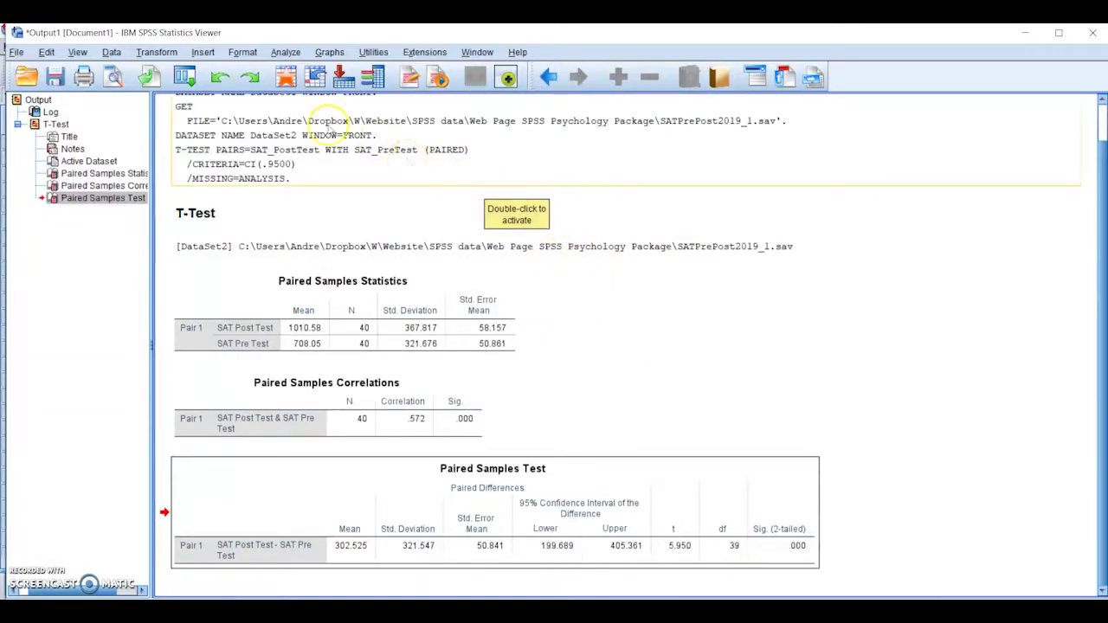
scroll(178, 95, up, 1)
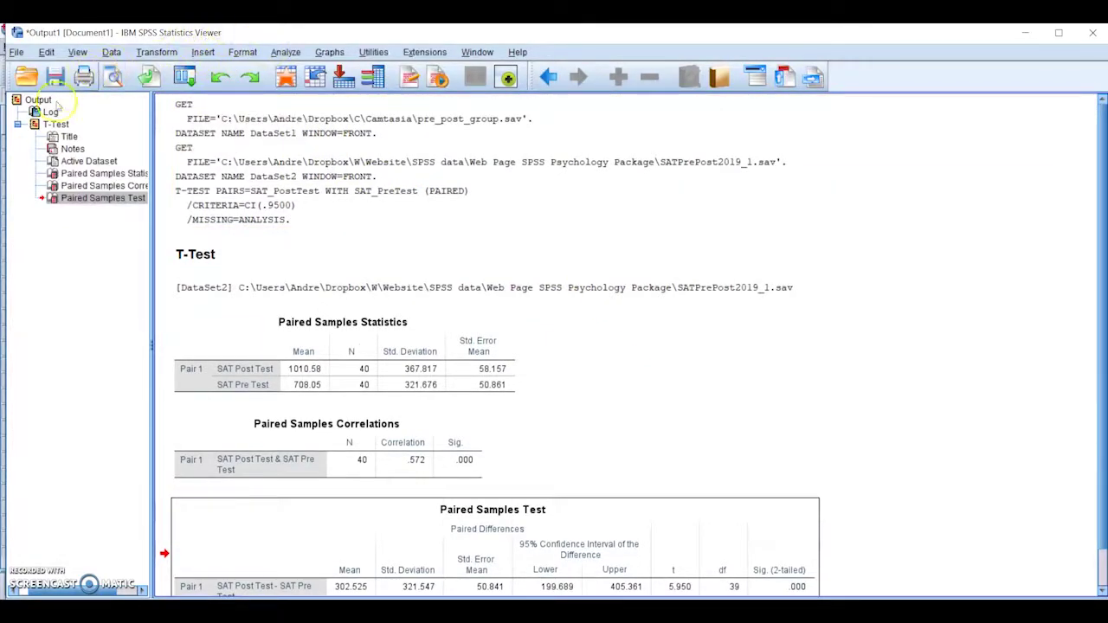
click(1025, 32)
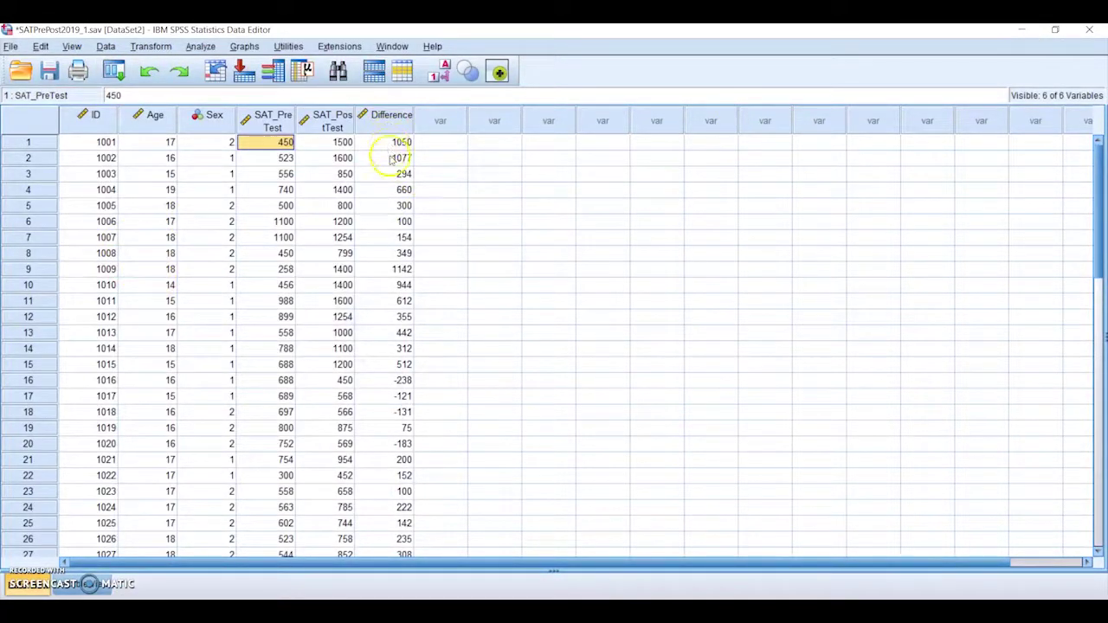
click(392, 120)
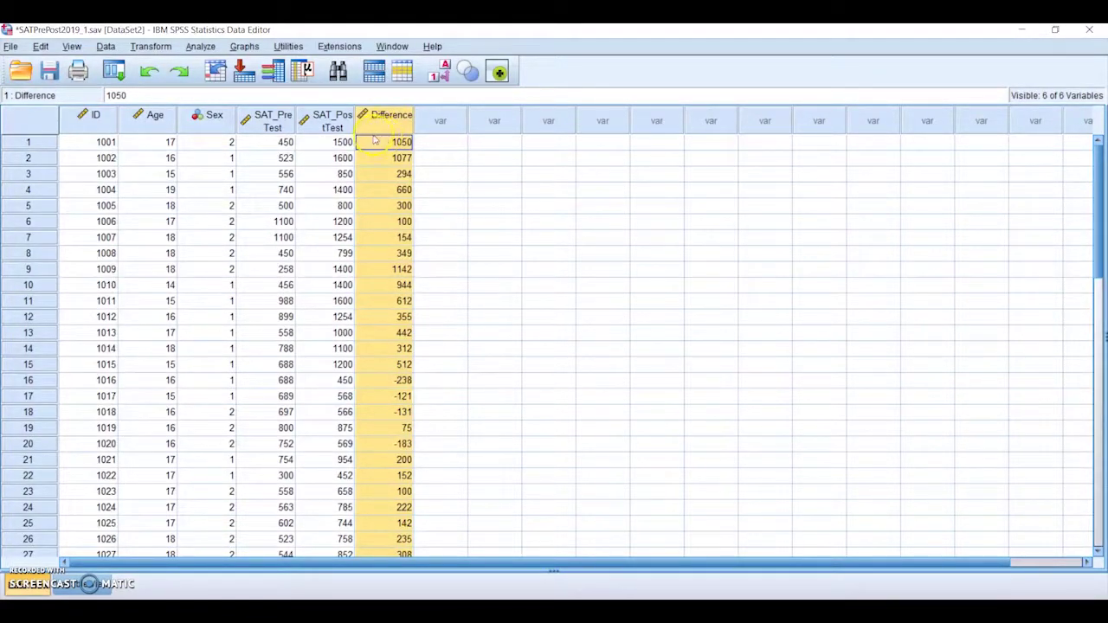
- Set up a Compute Variable target named Score_Difference with the label Score_Difference
click(152, 46)
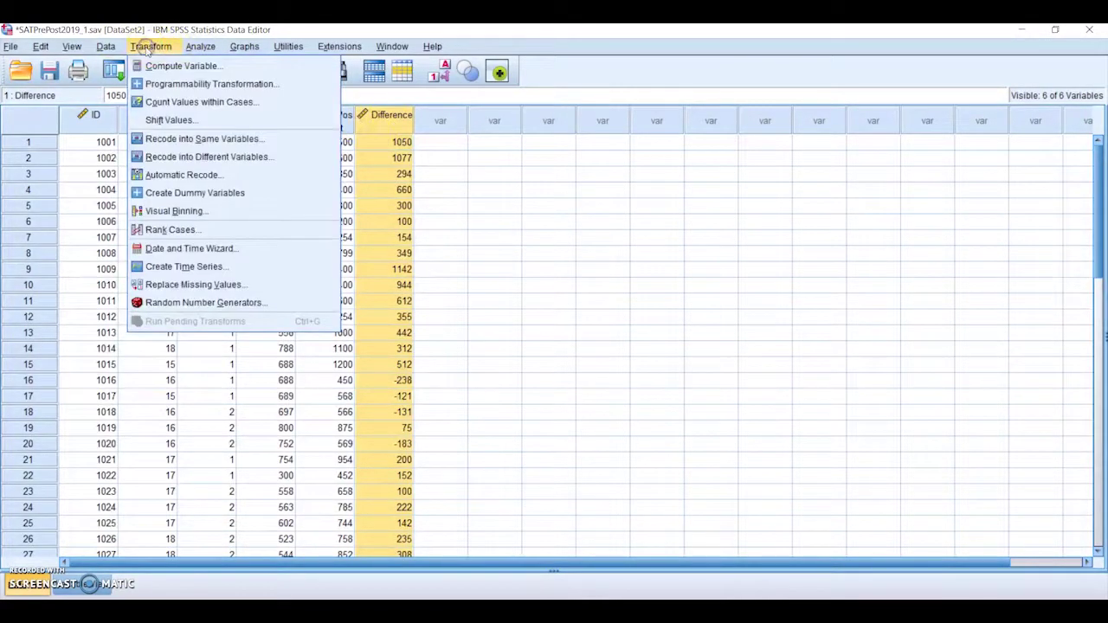
click(164, 67)
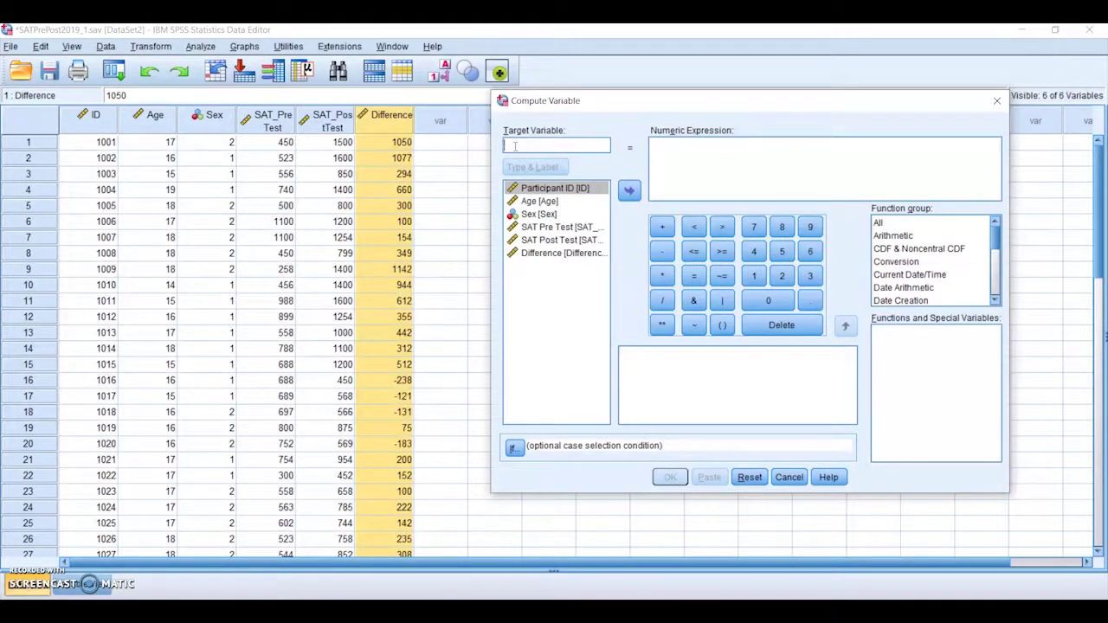
text(S)
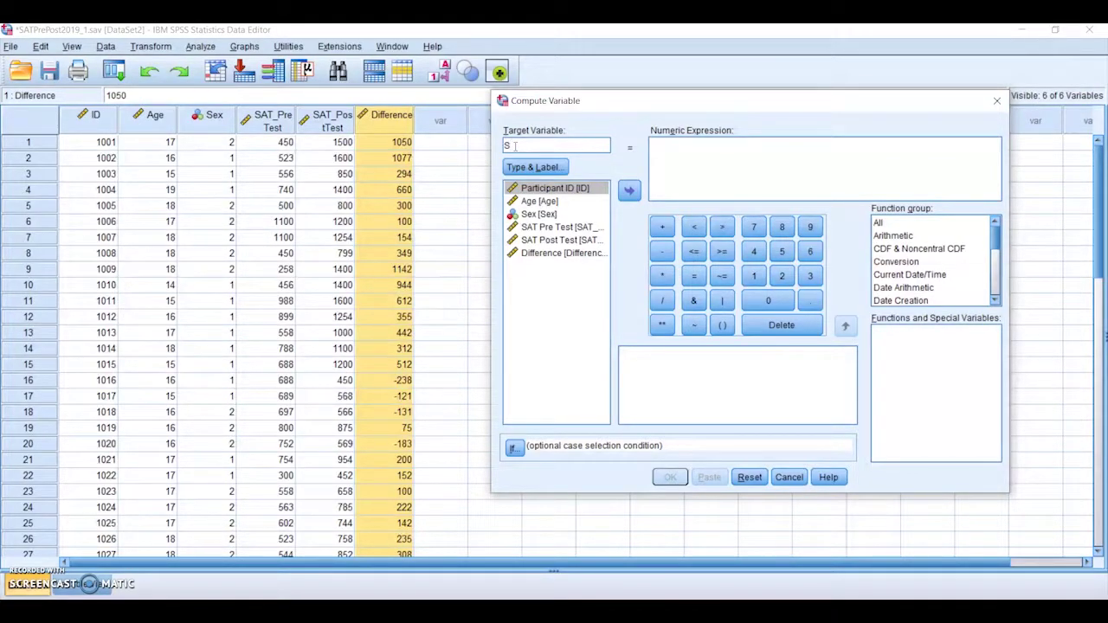
text(core_Difference)
click(530, 139)
key(BackSpace)
text(_Difference)
click(534, 168)
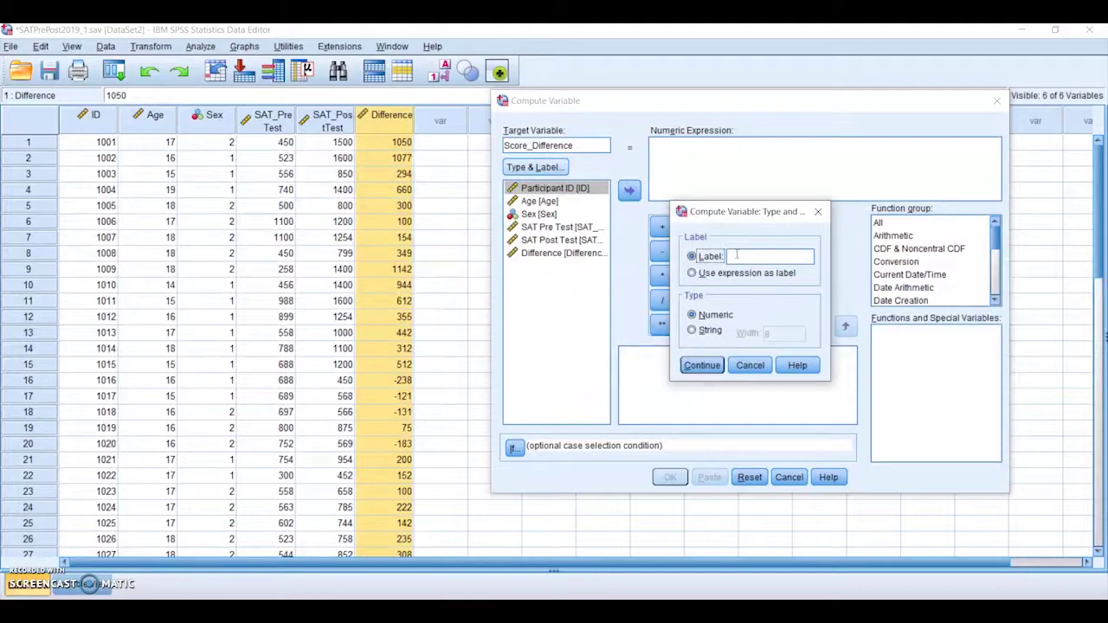
click(736, 256)
text(Score_Difference)
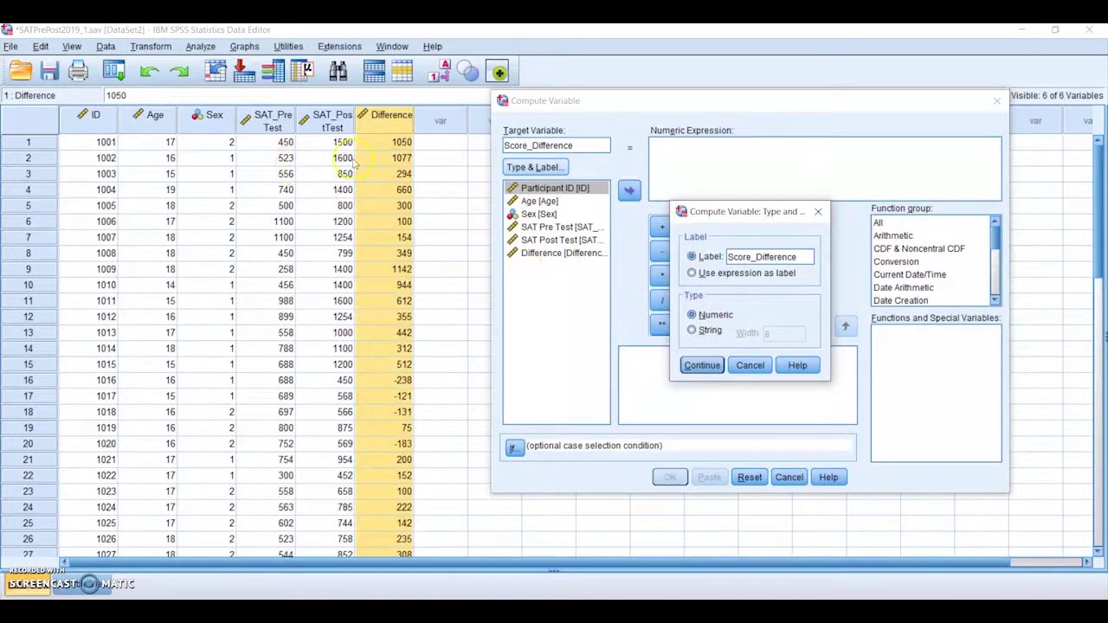
click(702, 367)
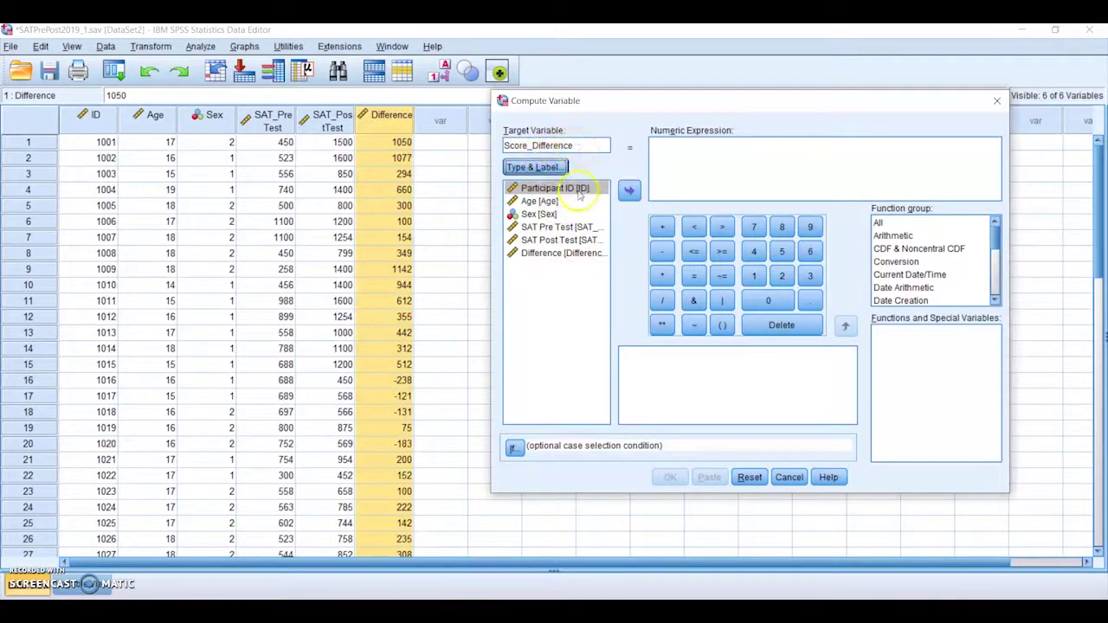
- Define the numeric expression as SAT_PostTest - SAT_PreTest and compute the Score_Difference variable
click(561, 241)
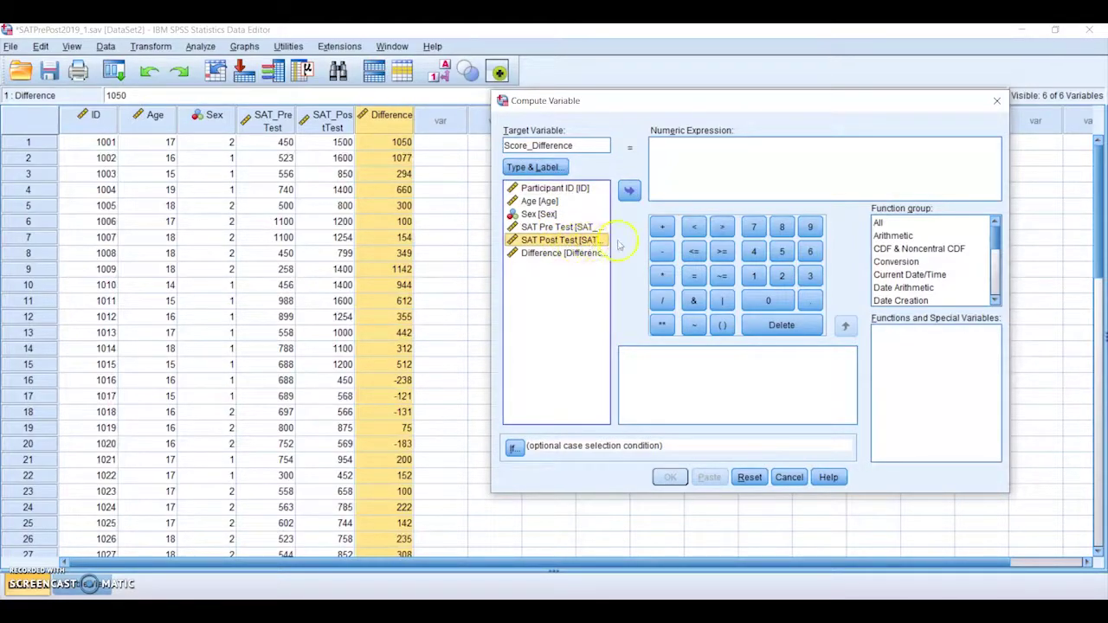
click(629, 191)
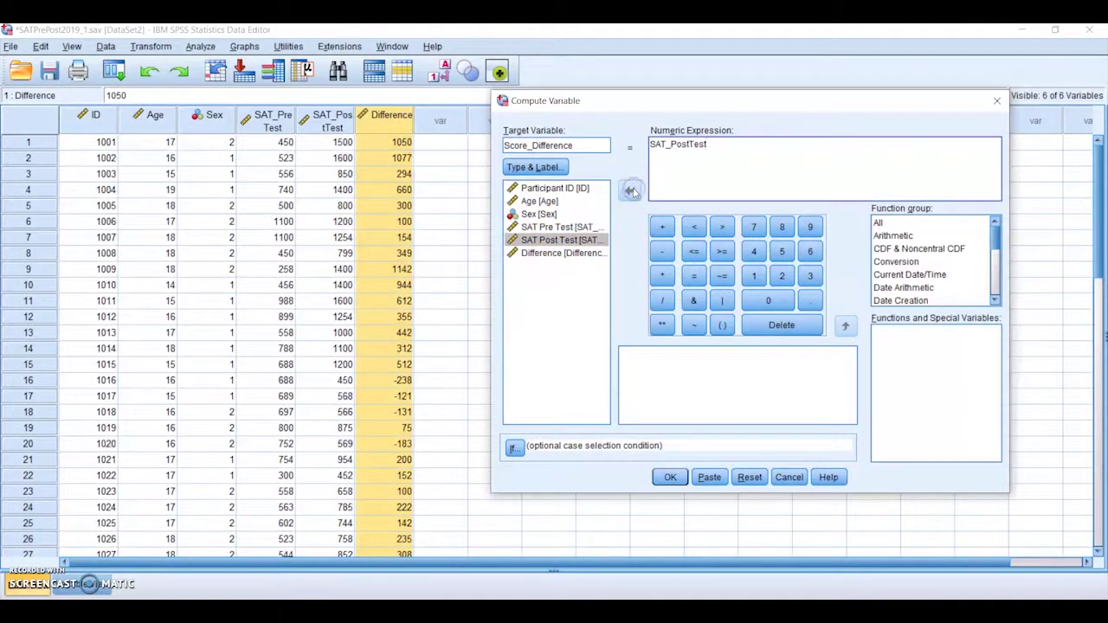
click(663, 251)
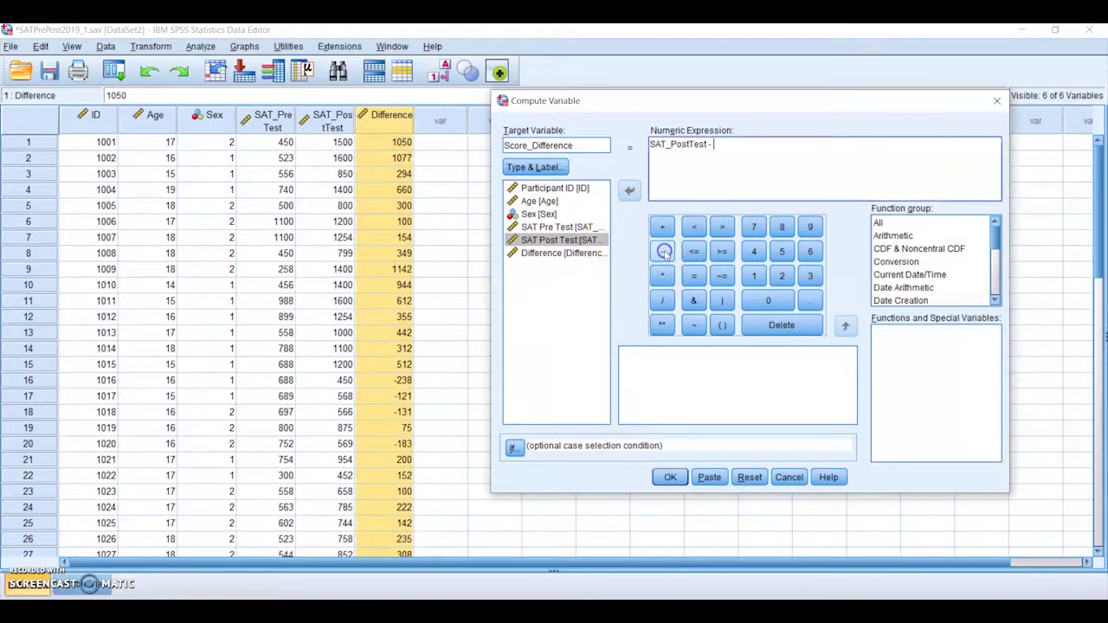
click(580, 227)
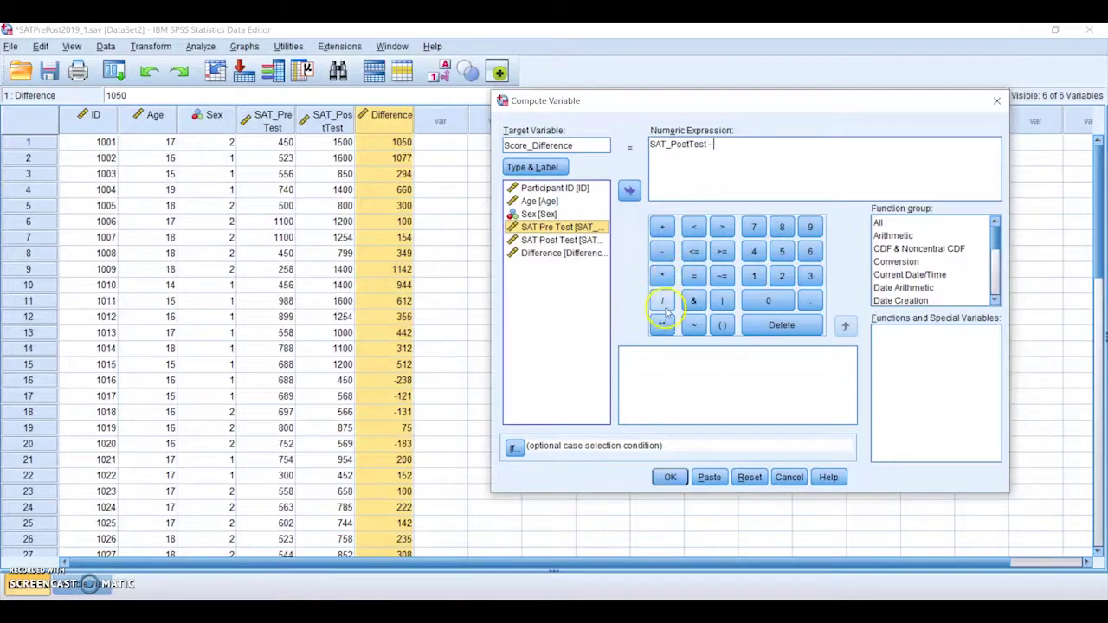
click(629, 191)
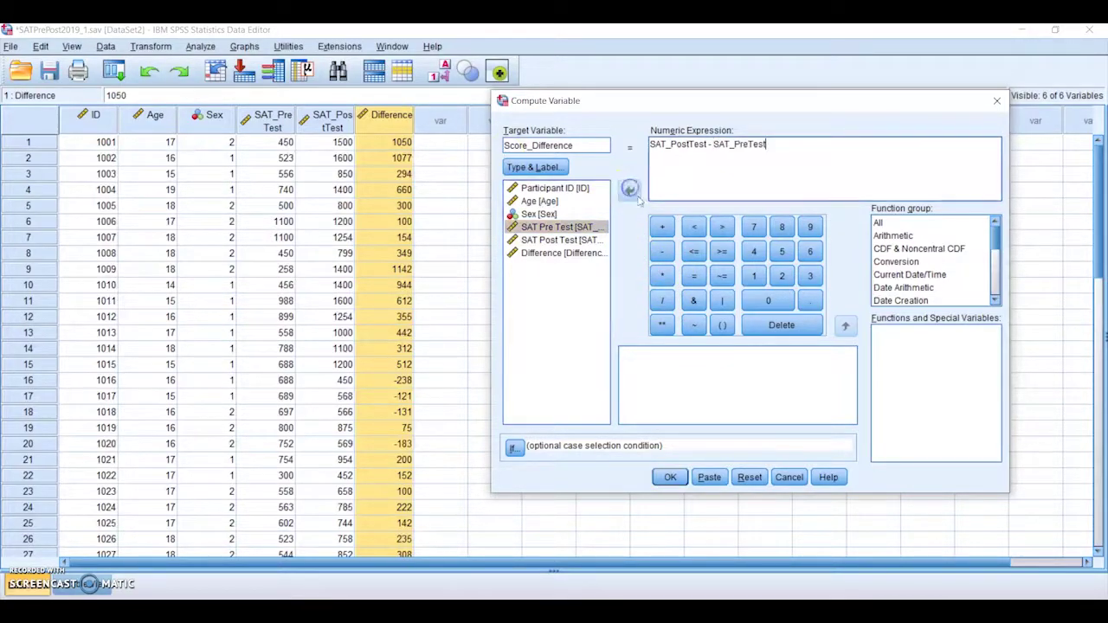
click(668, 477)
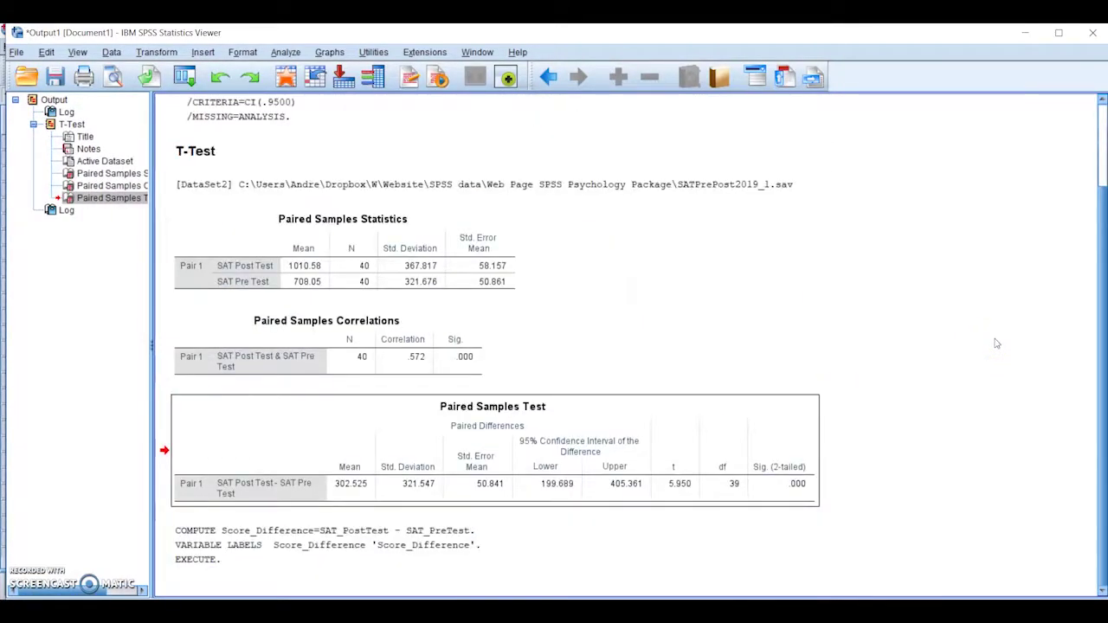
- Examine the COMPUTE syntax logged below the t test tables in the output
scroll(996, 344, up, 2)
scroll(996, 344, down, 2)
click(1027, 334)
click(490, 560)
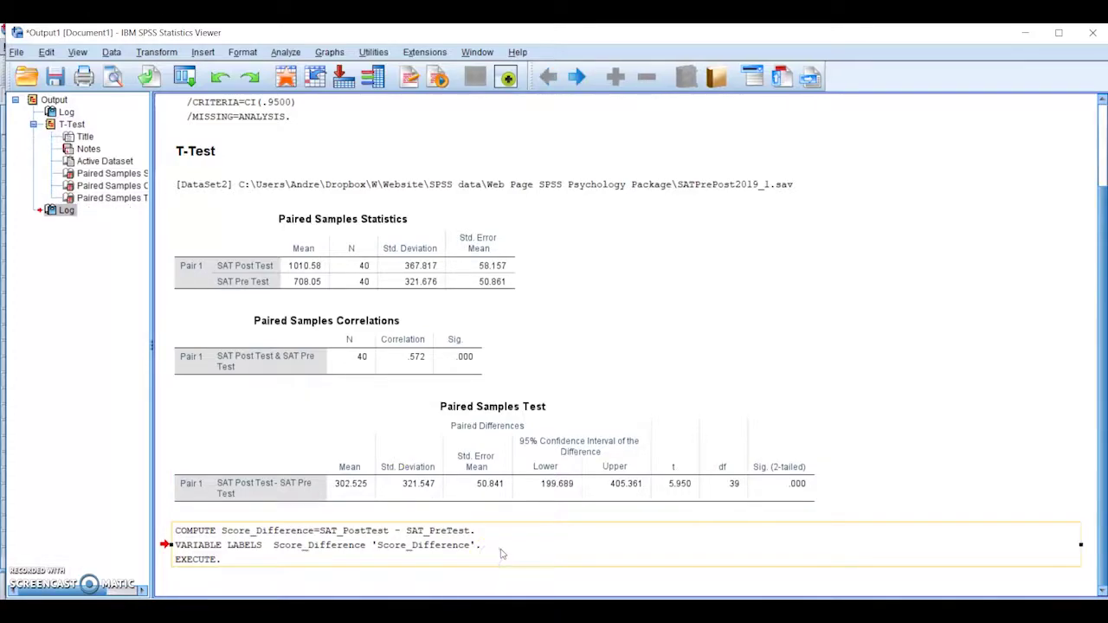
scroll(782, 190, up, 2)
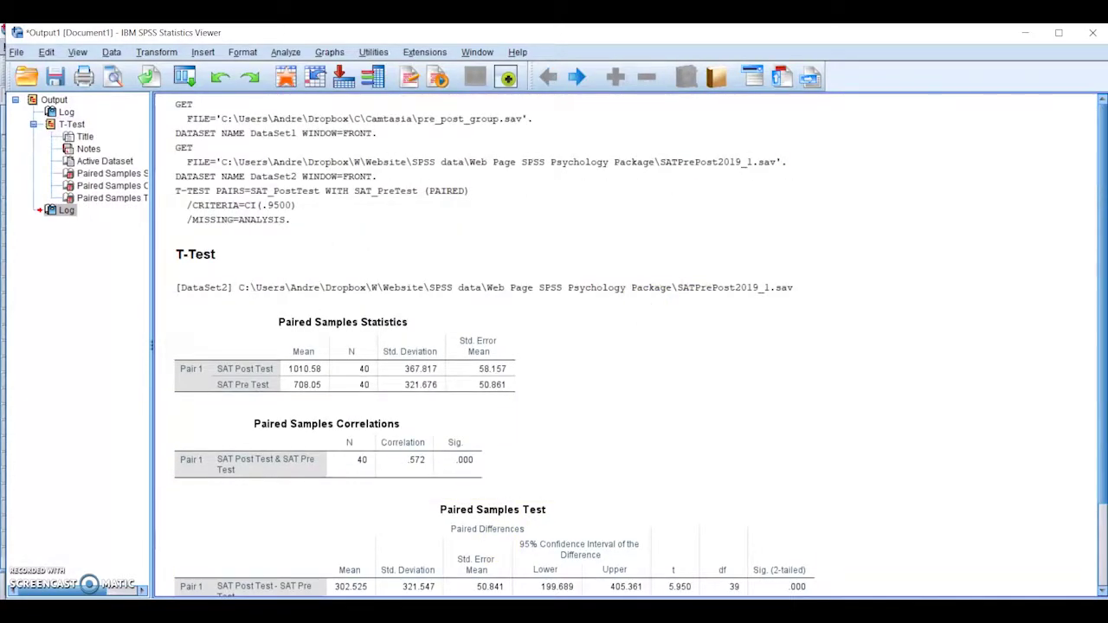
- Return to the data view and compare the Score_Difference column with the existing Difference column across the cases
click(1025, 32)
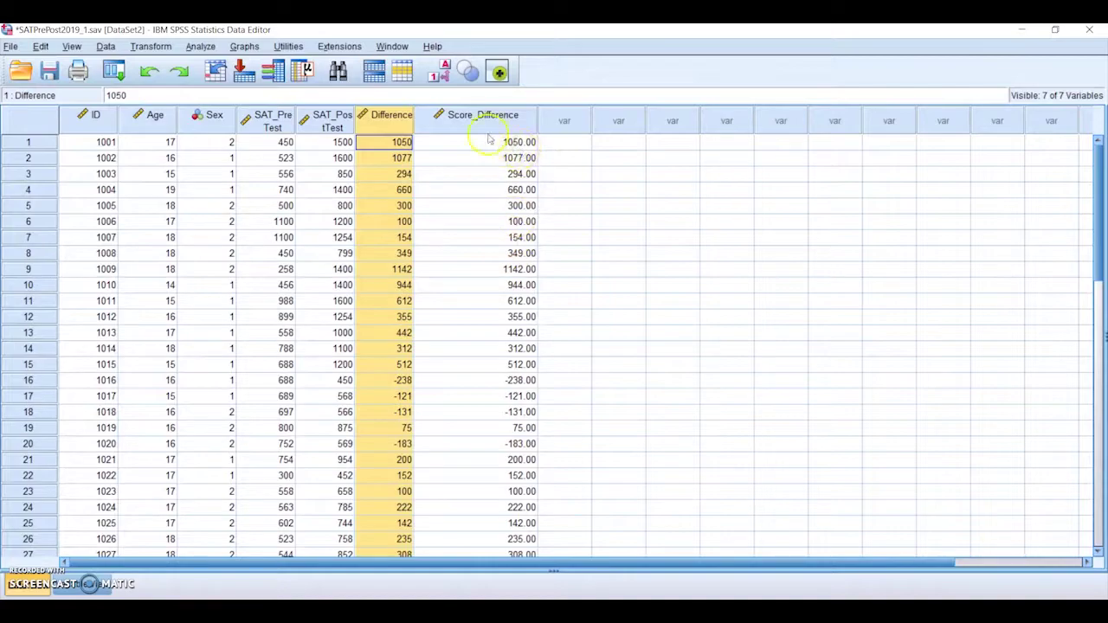
click(459, 128)
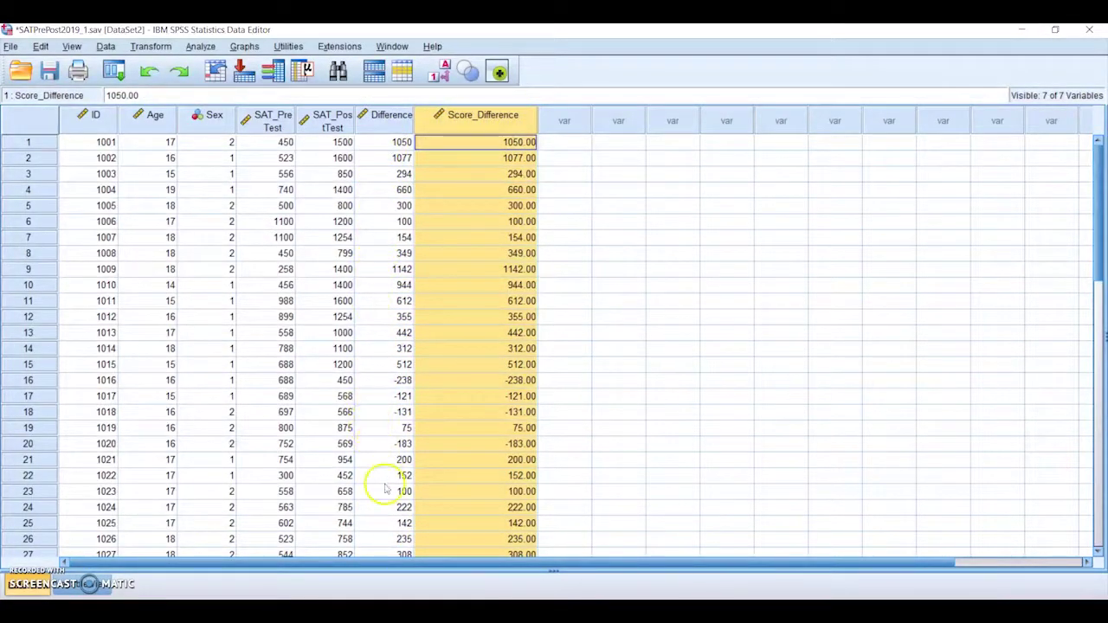
scroll(495, 463, down, 10)
scroll(495, 468, up, 10)
scroll(506, 271, down, 2)
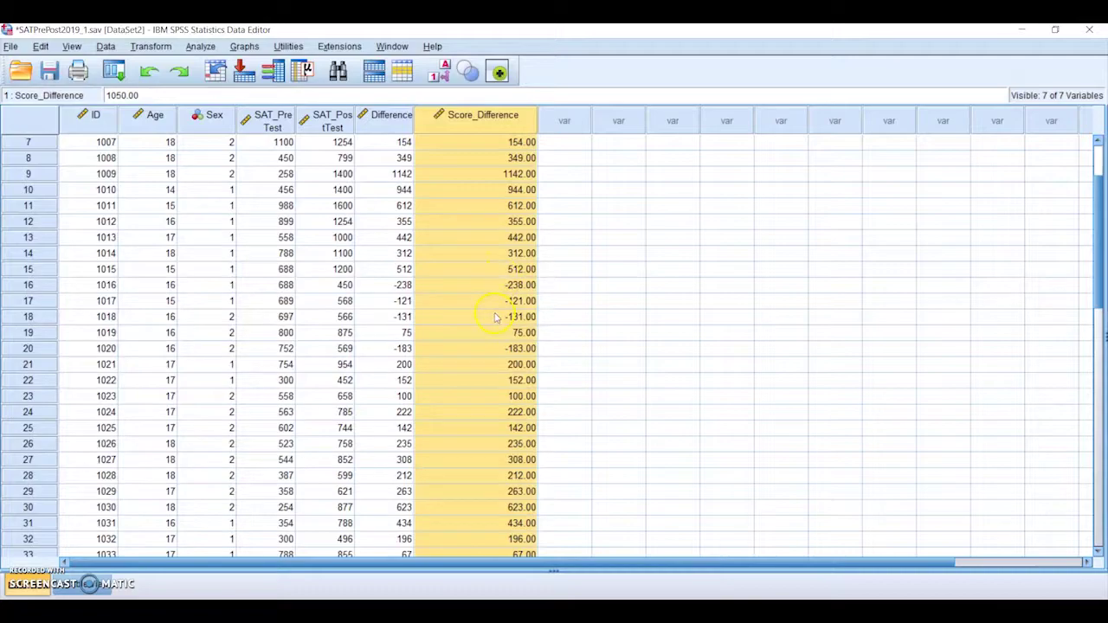
- Examine the Score_Difference values from the negative score in case 16 through the last cases, ending on an empty cell in row 43
click(497, 291)
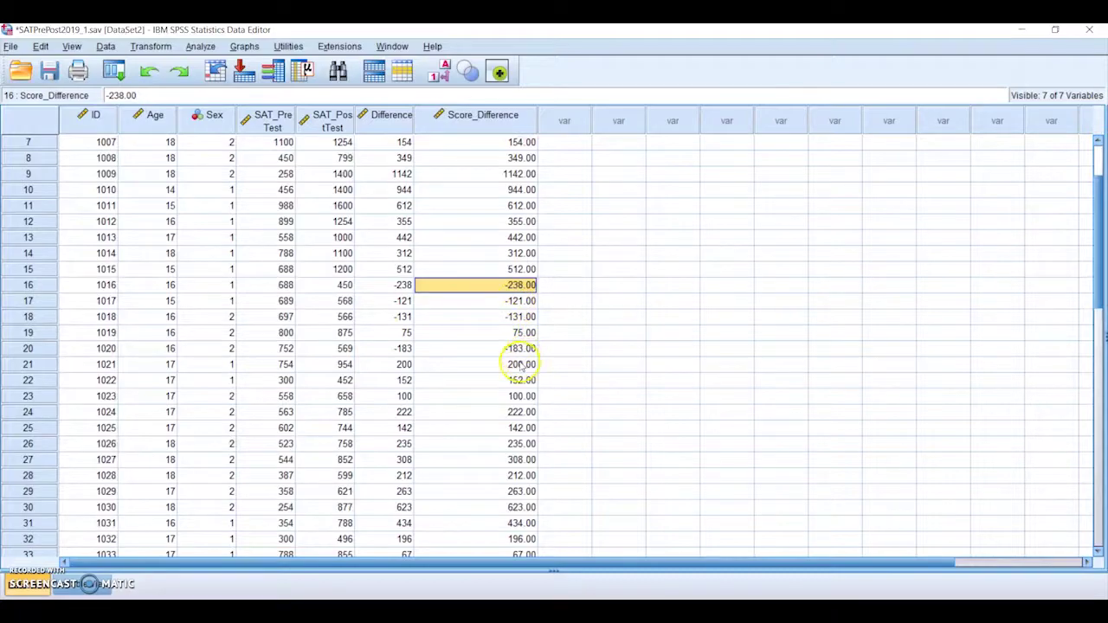
scroll(481, 508, down, 4)
scroll(488, 488, up, 6)
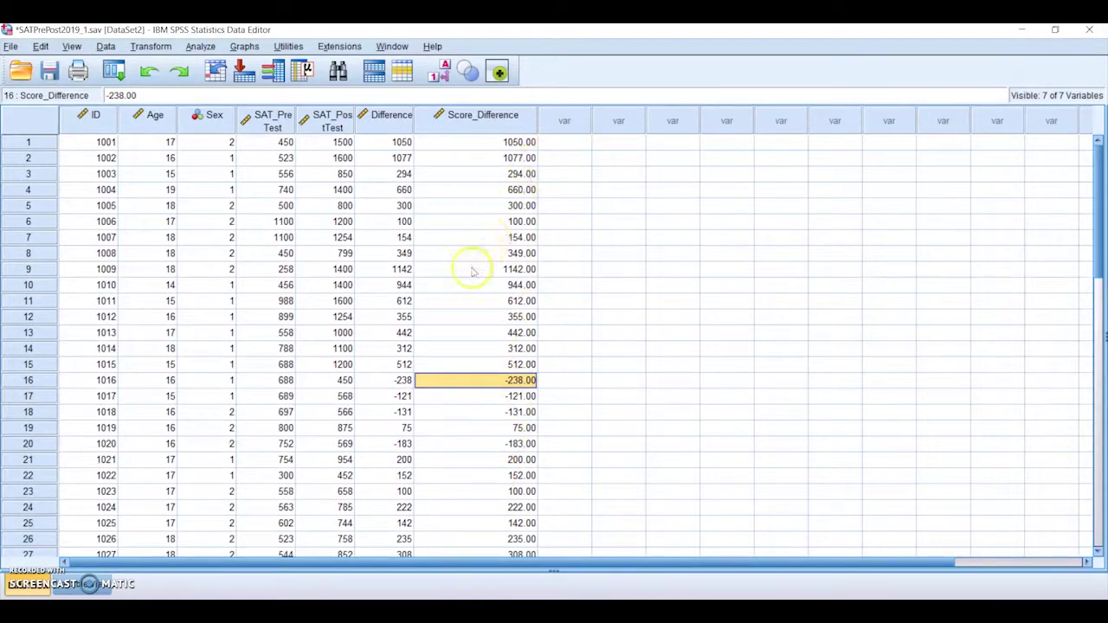
scroll(439, 334, down, 4)
scroll(439, 334, down, 5)
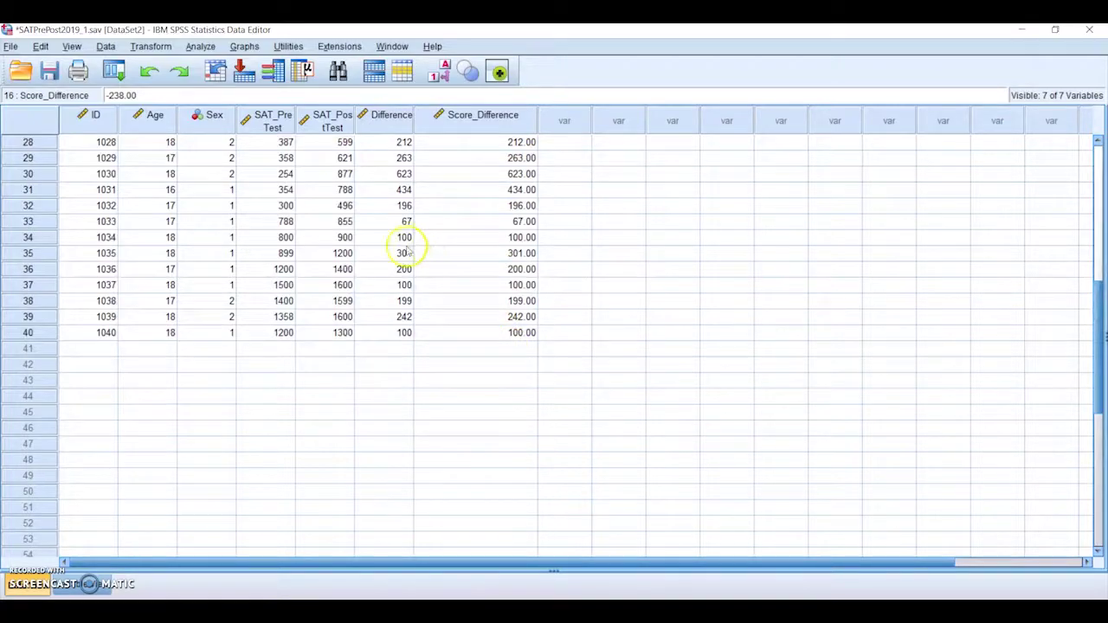
scroll(437, 229, up, 4)
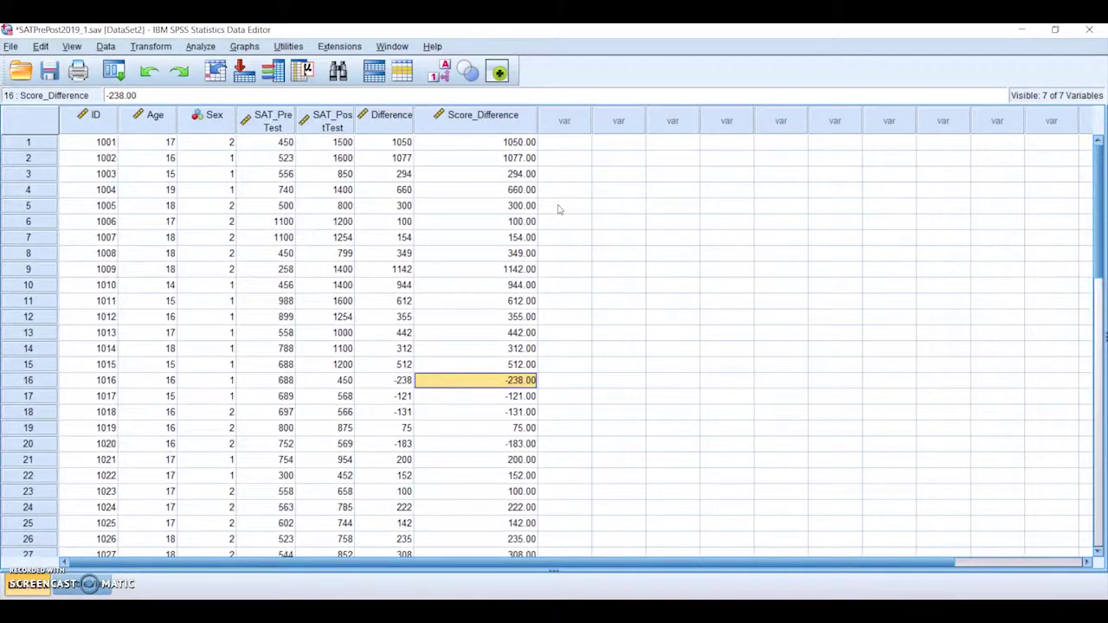
scroll(557, 215, down, 7)
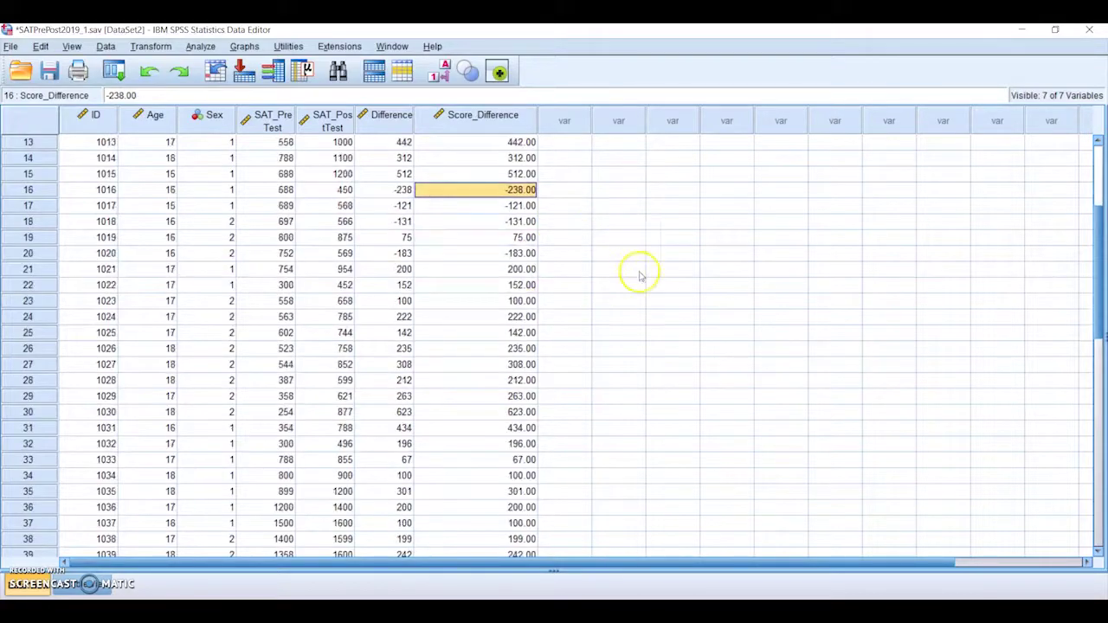
scroll(648, 281, down, 1)
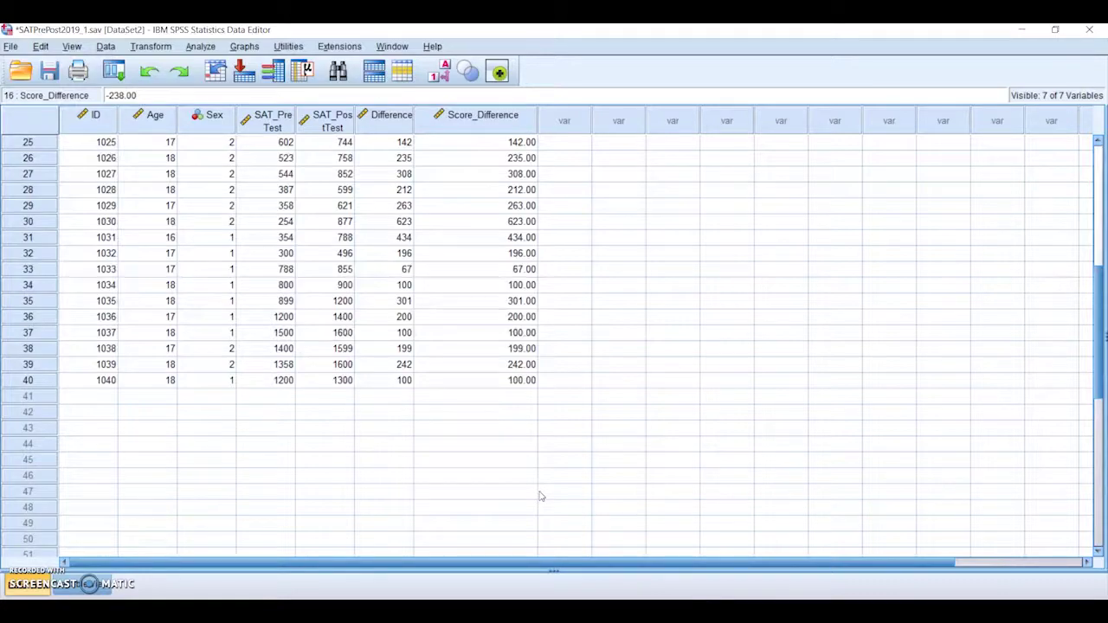
click(621, 432)
click(617, 428)
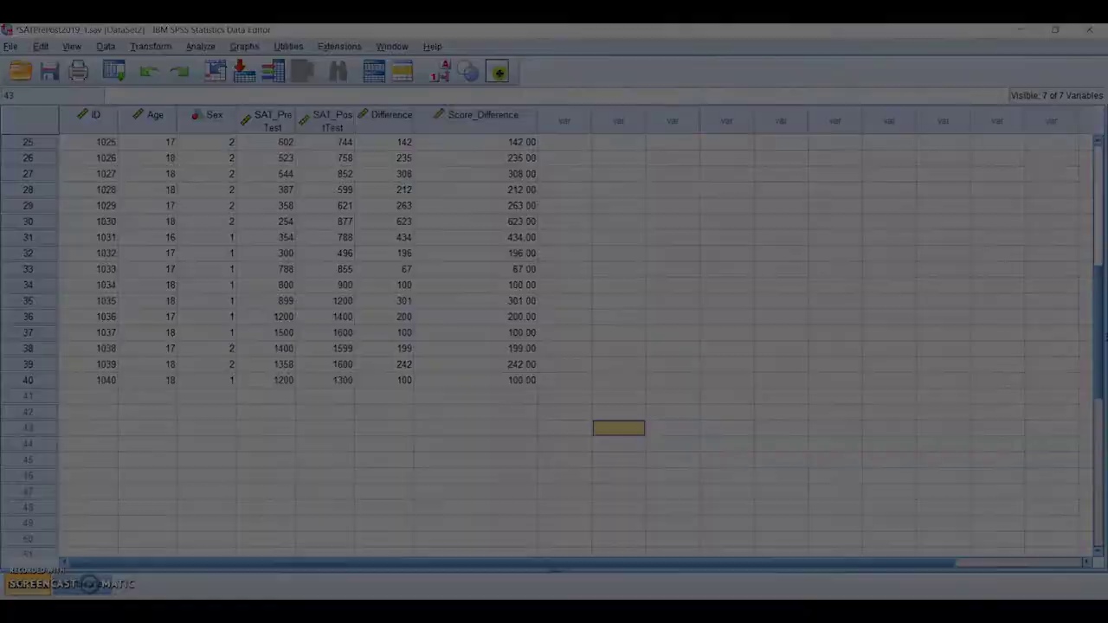